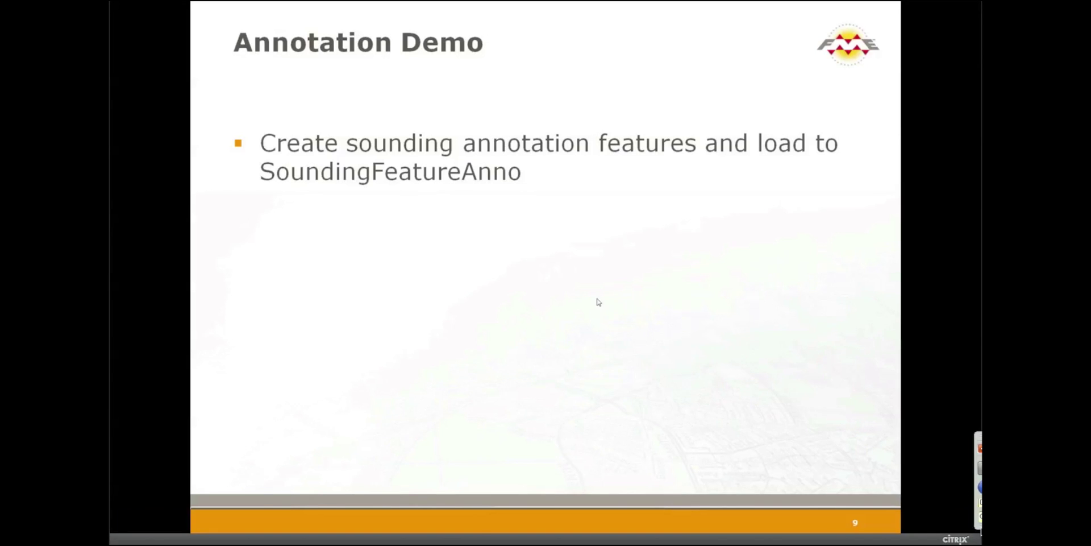
- Open the Windows Start menu over the Annotation Demo slide
key(super)
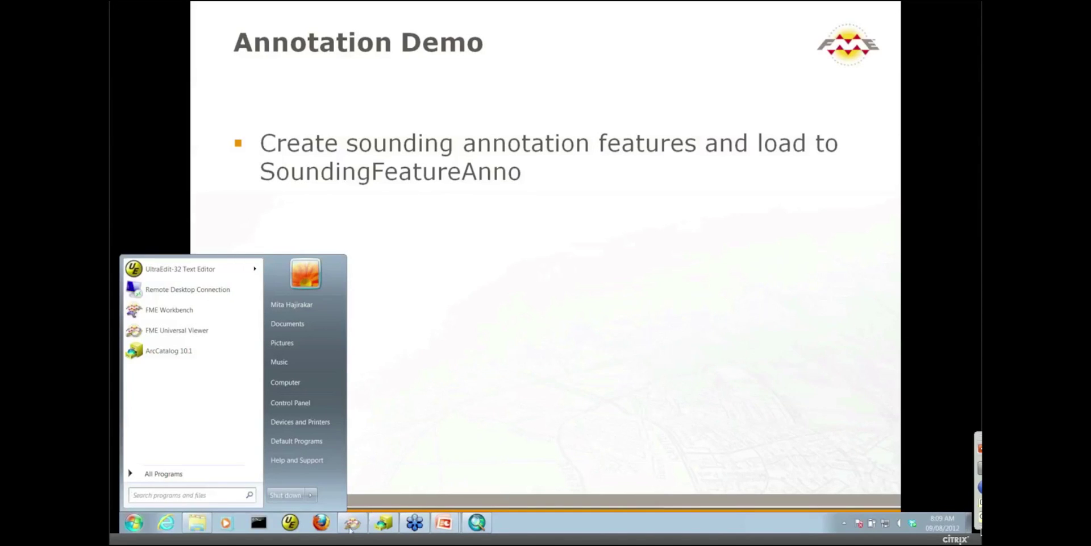
- Browse the US5CA chart folders in ENC_ROOT in Windows Explorer, then minimize it
click(203, 525)
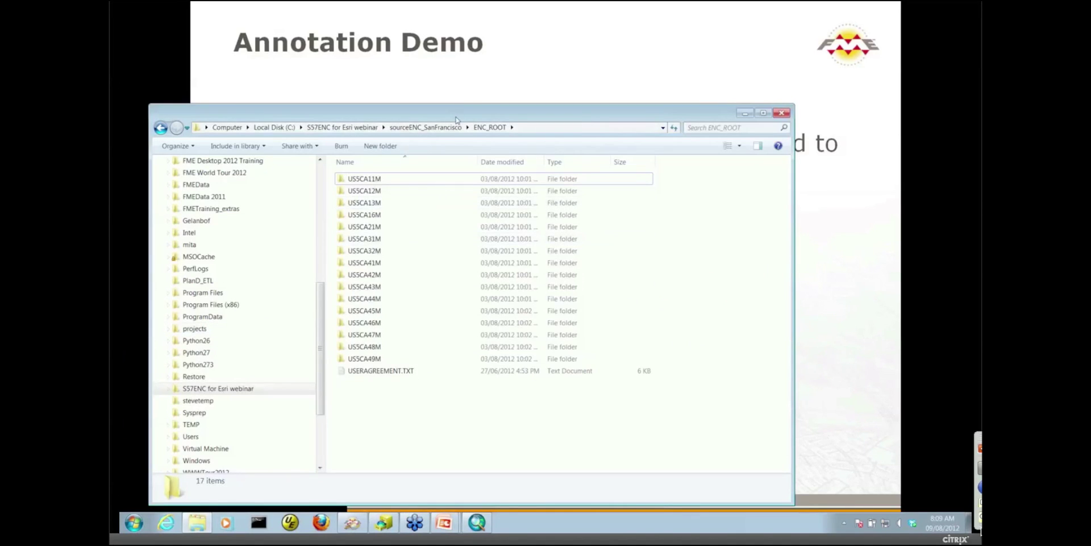
drag(456, 120, 480, 96)
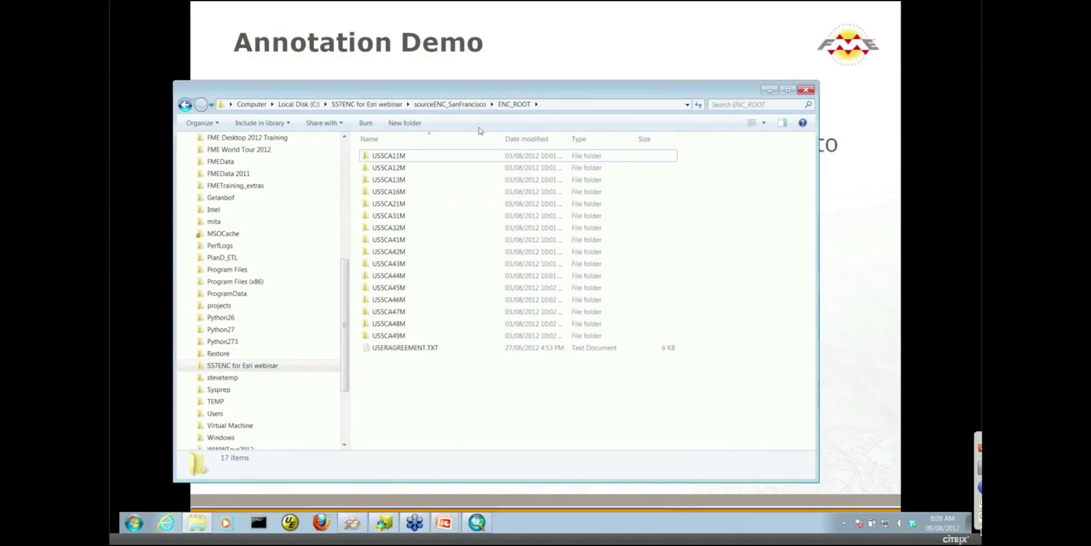
click(398, 160)
key(Down)
key(Down)
key(Down)
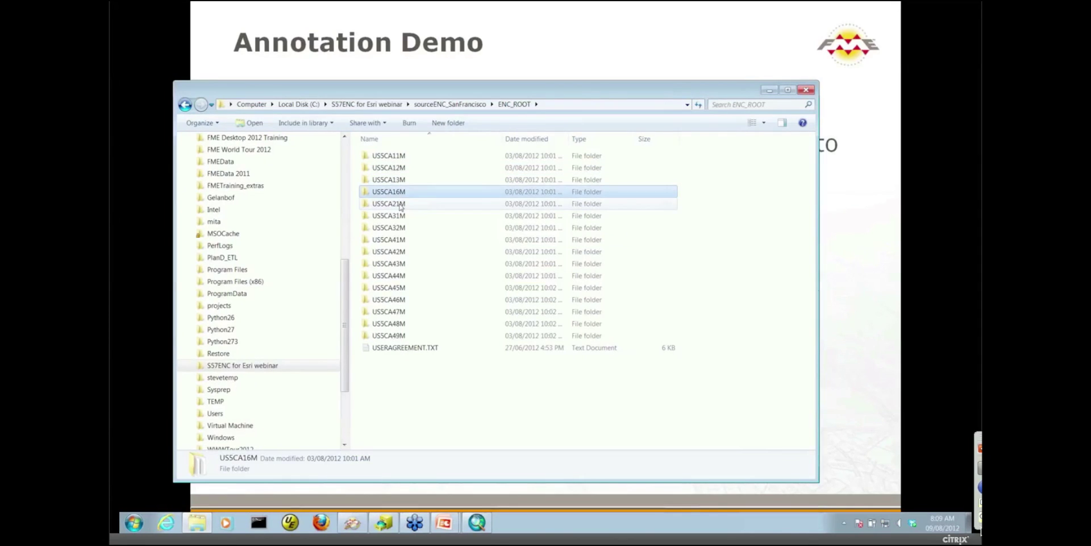
key(Down)
key(Down)
key(Down)
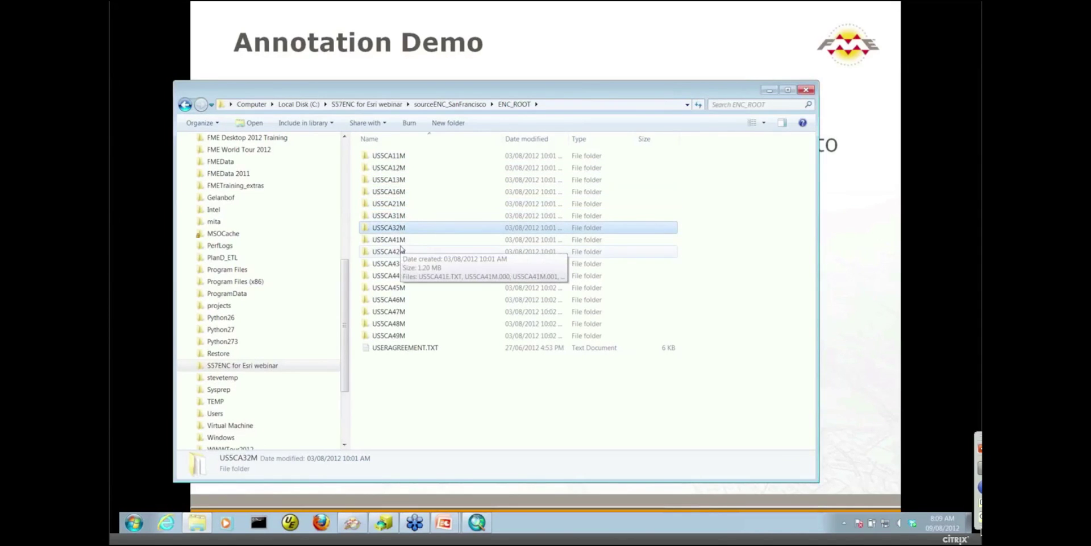
click(768, 91)
- Bring up FME Universal Viewer and scroll through the US5CA12M S-57 layer tree
key(super)
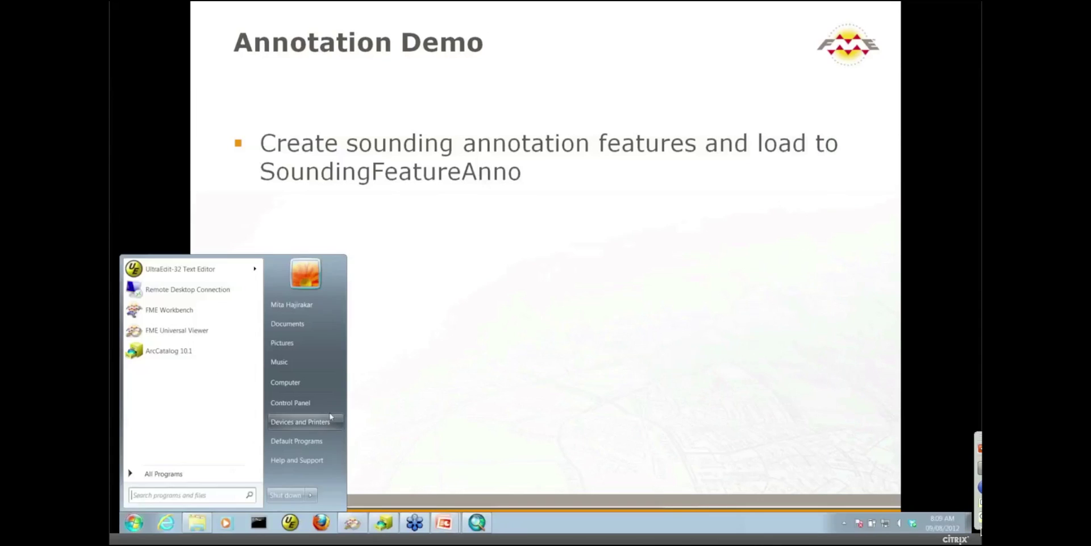
click(352, 523)
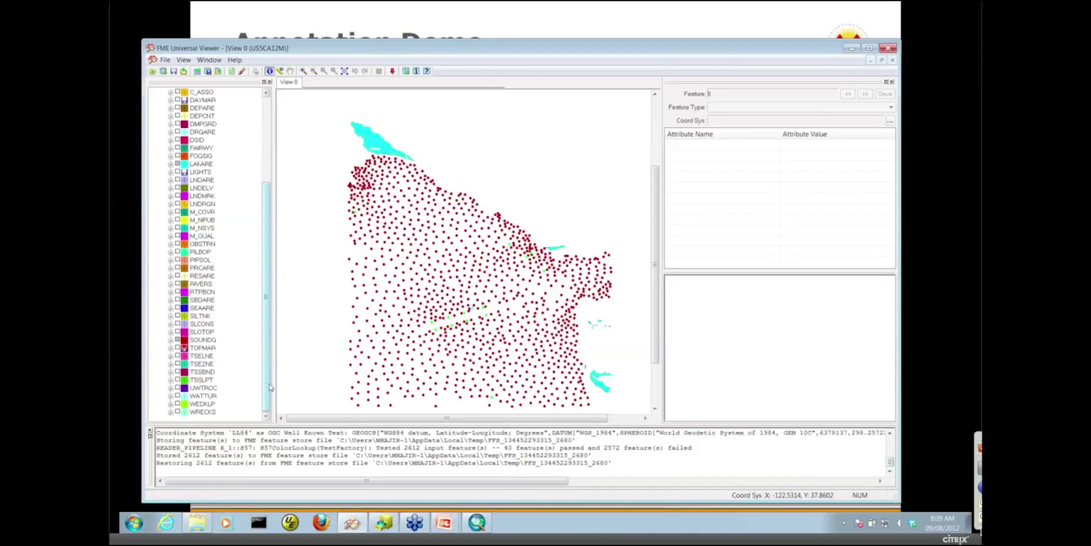
drag(271, 389, 265, 268)
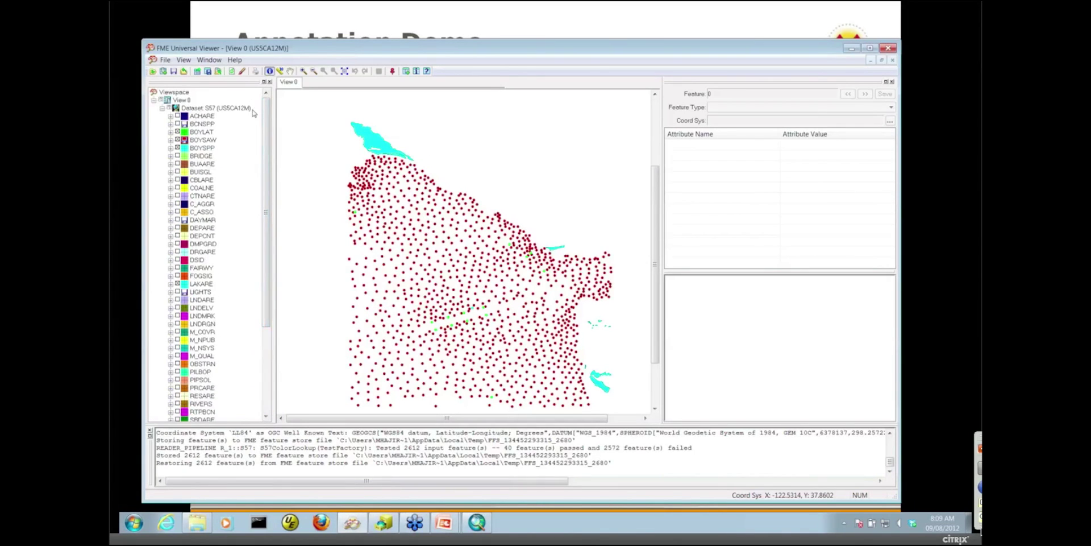
drag(266, 128, 265, 145)
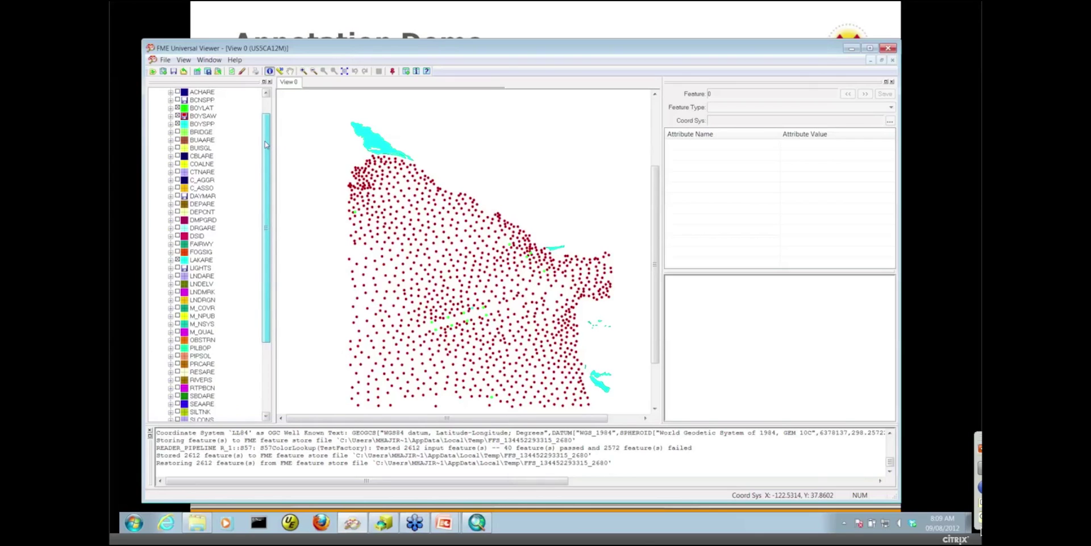
drag(266, 144, 271, 194)
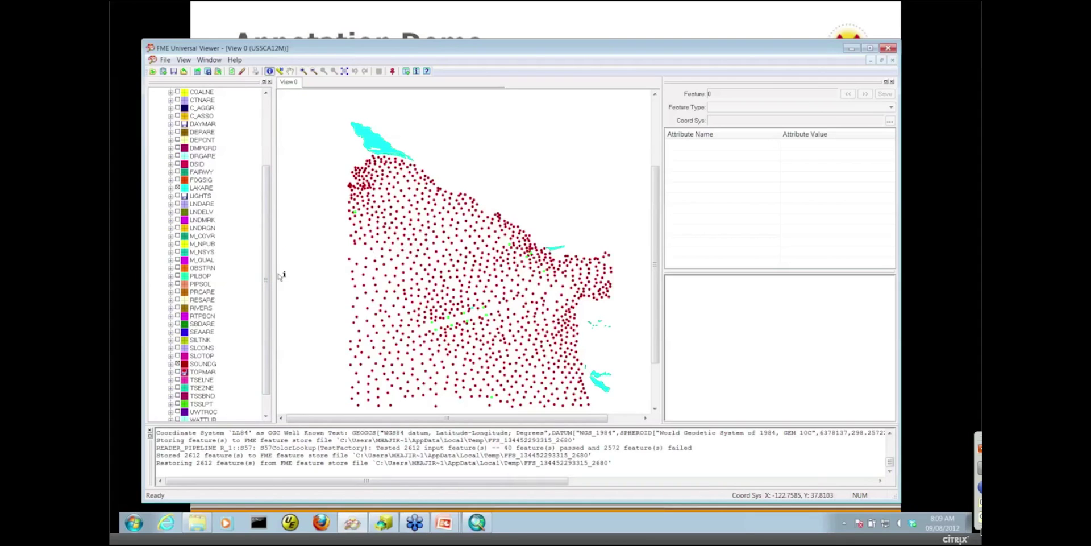
drag(266, 386, 269, 207)
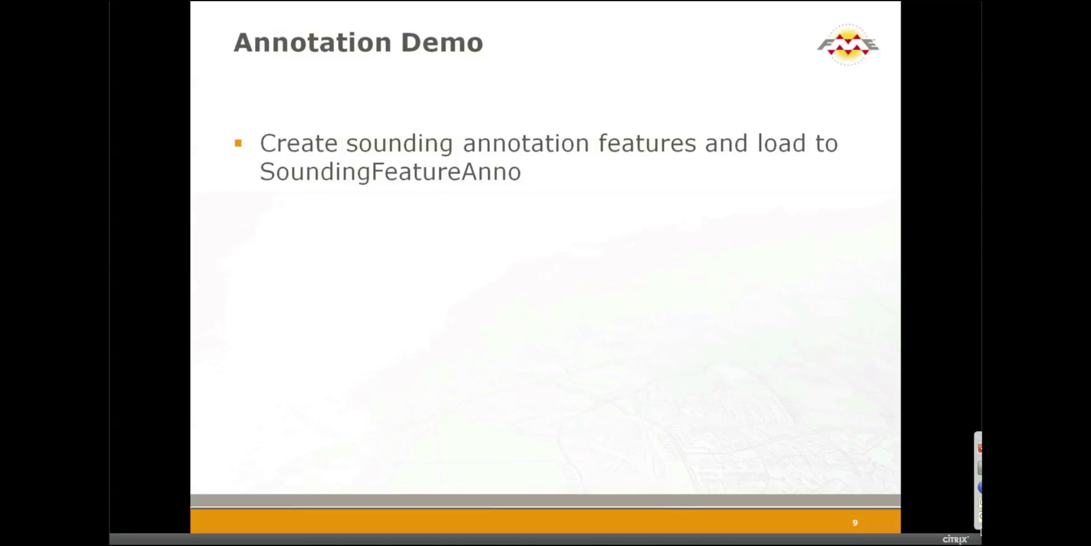
- Launch ArcCatalog and browse ENC_SanFranciscoBay > ENC to SoundingFeature and SoundingFeatureAnno
key(super)
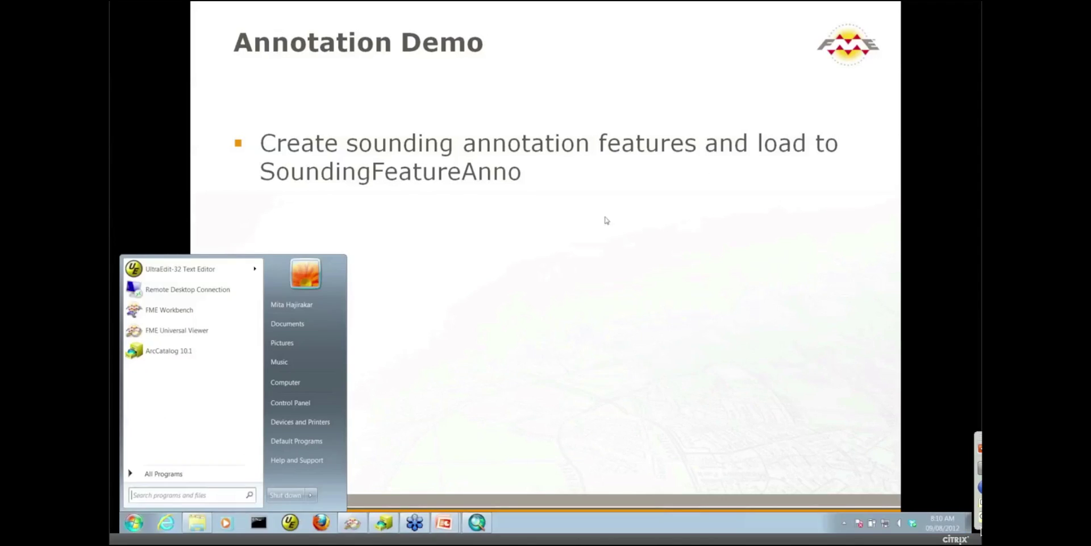
click(385, 523)
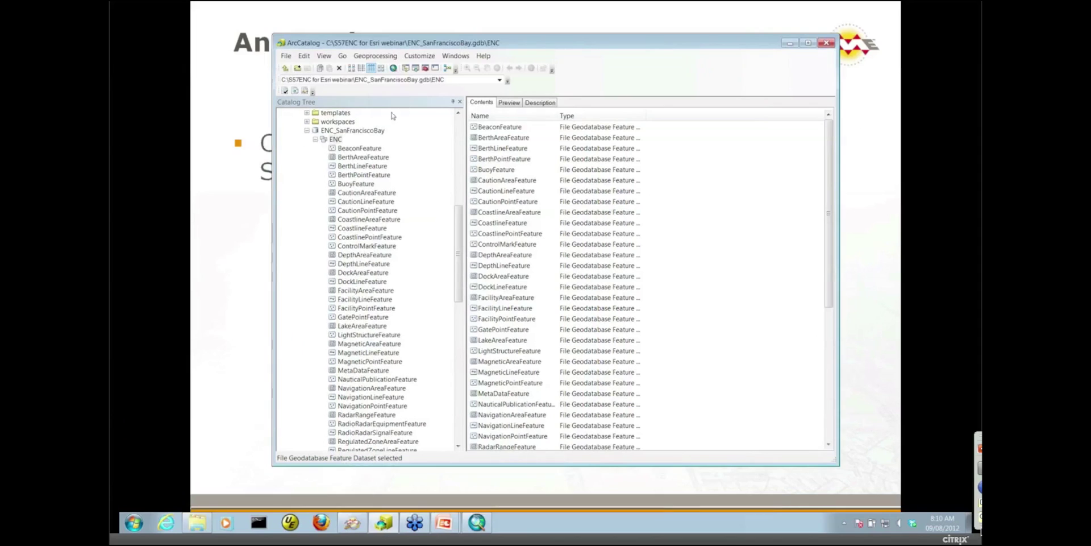
click(371, 130)
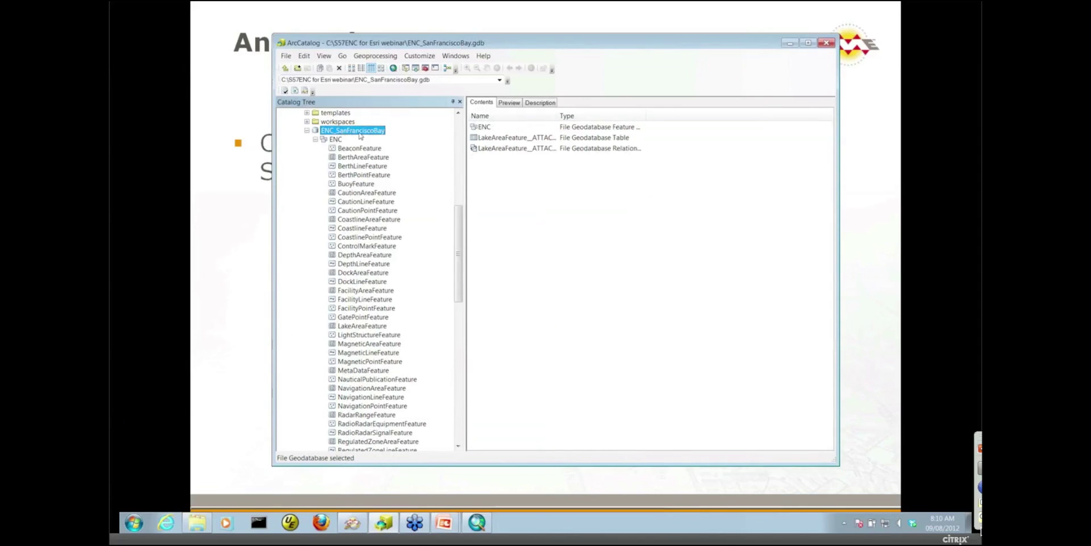
click(335, 140)
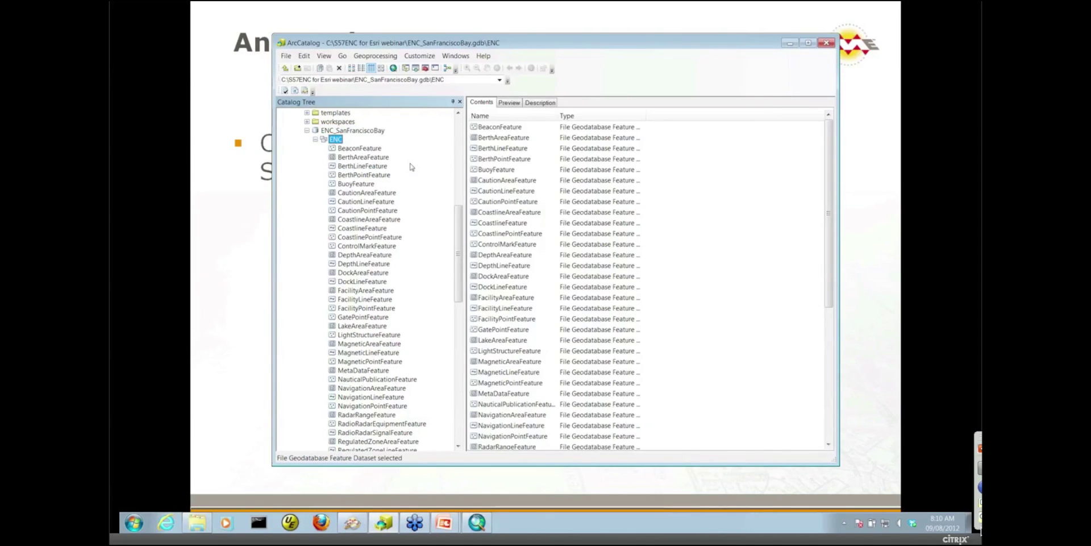
mouse_move(460, 215)
mouse_down()
mouse_move(470, 239)
mouse_move(469, 211)
mouse_up()
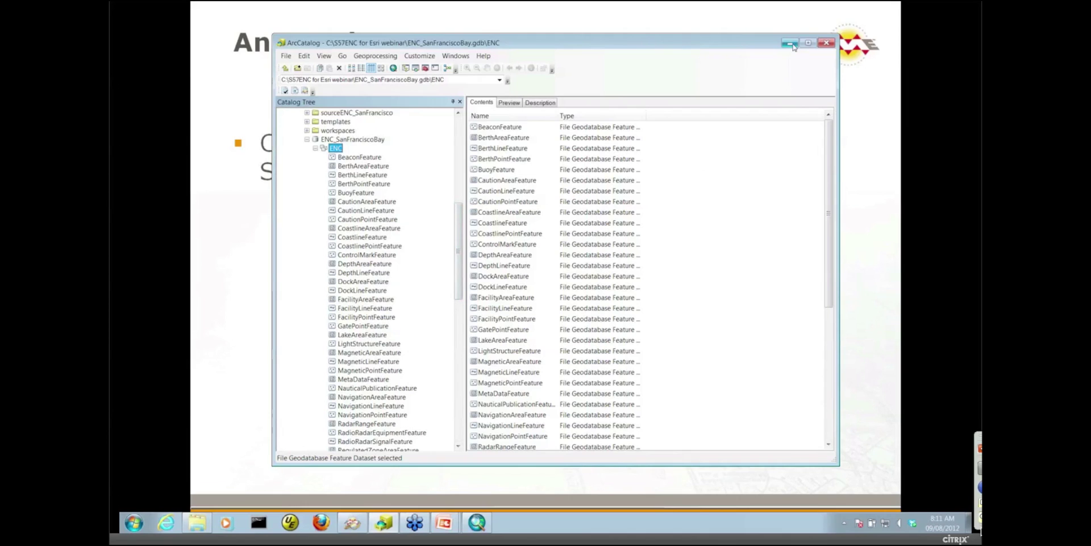
drag(461, 228, 461, 290)
click(366, 273)
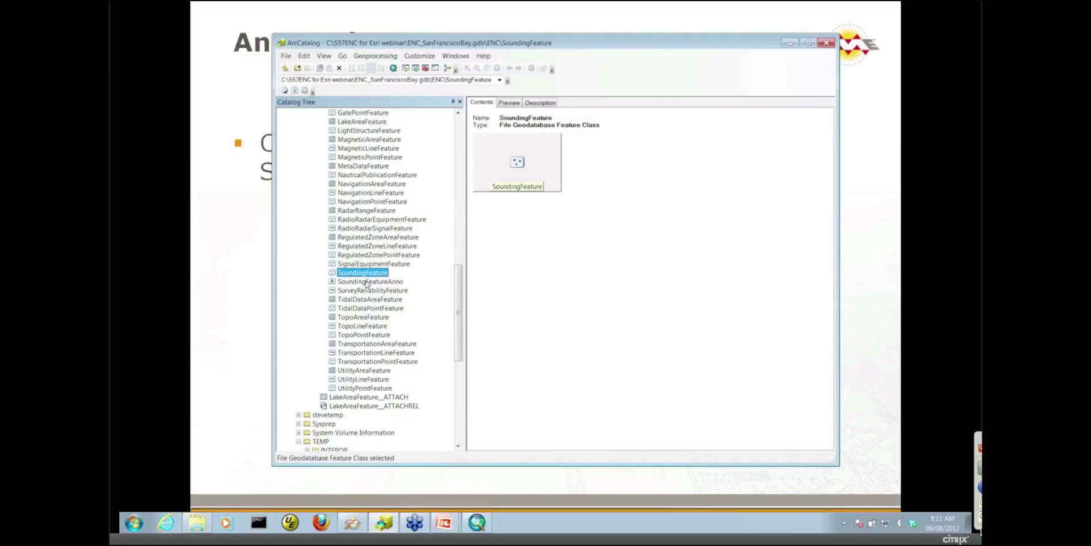
click(367, 282)
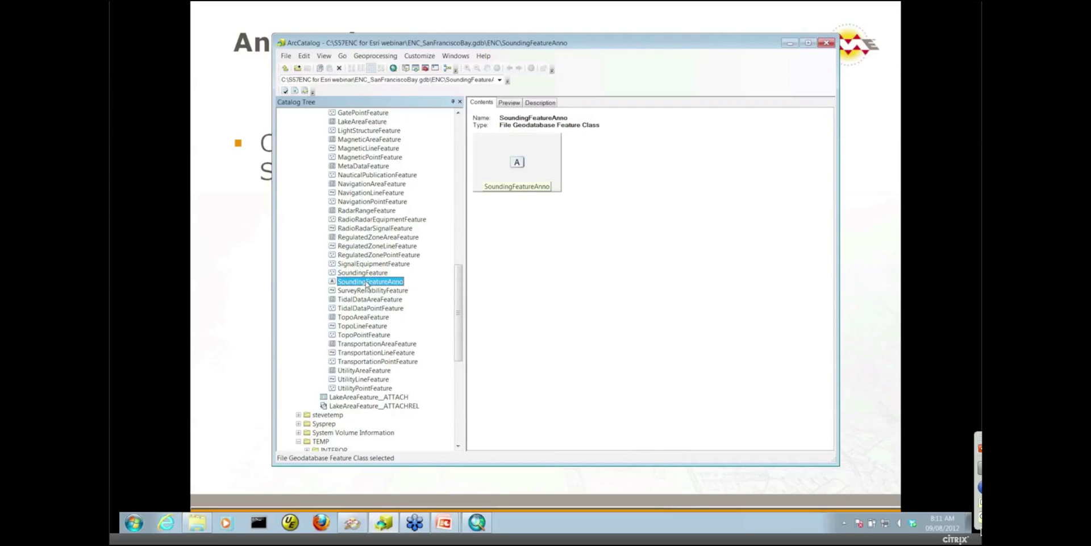
right_click(366, 283)
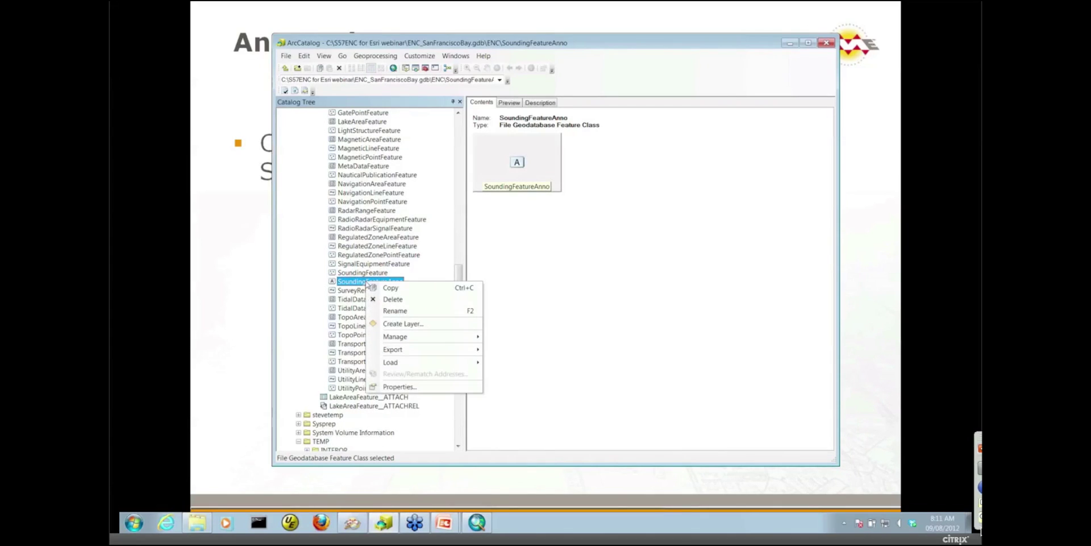
click(389, 387)
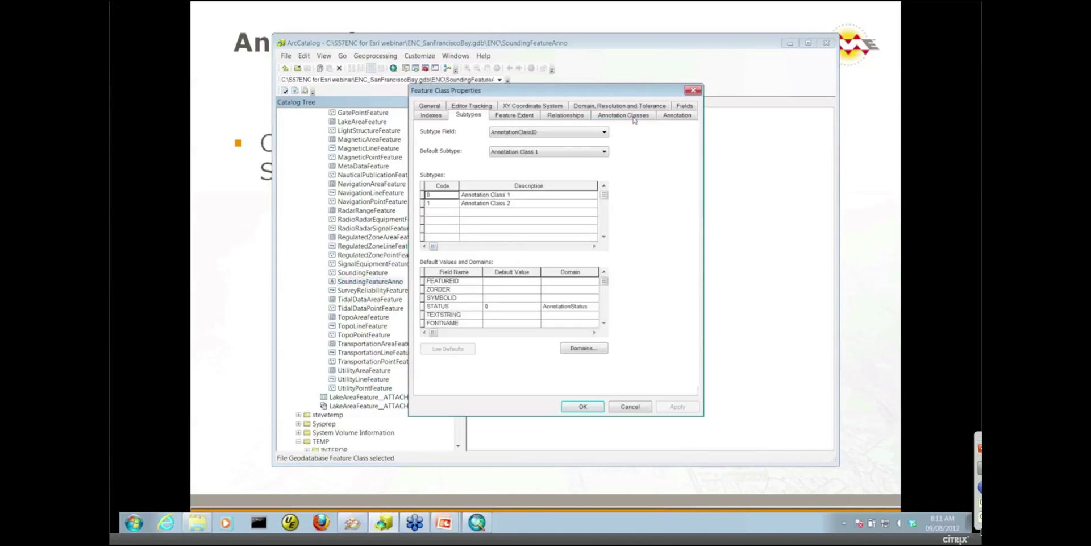
click(642, 116)
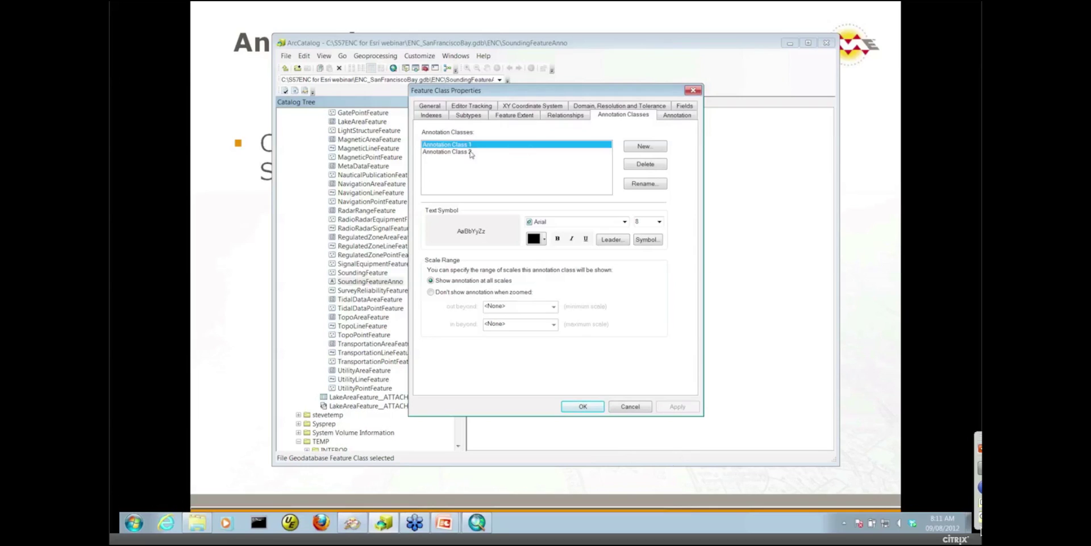
click(471, 153)
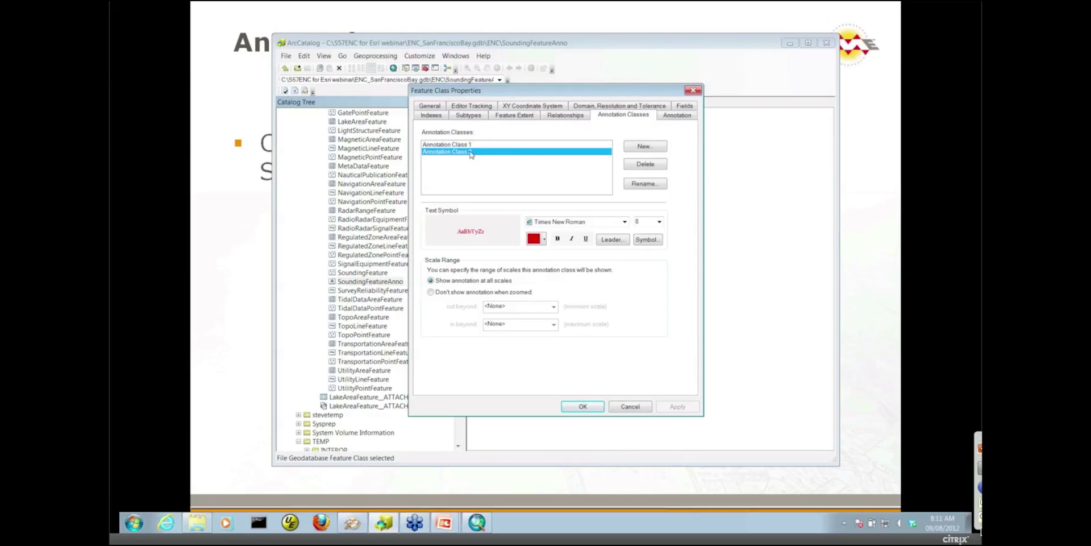
click(686, 119)
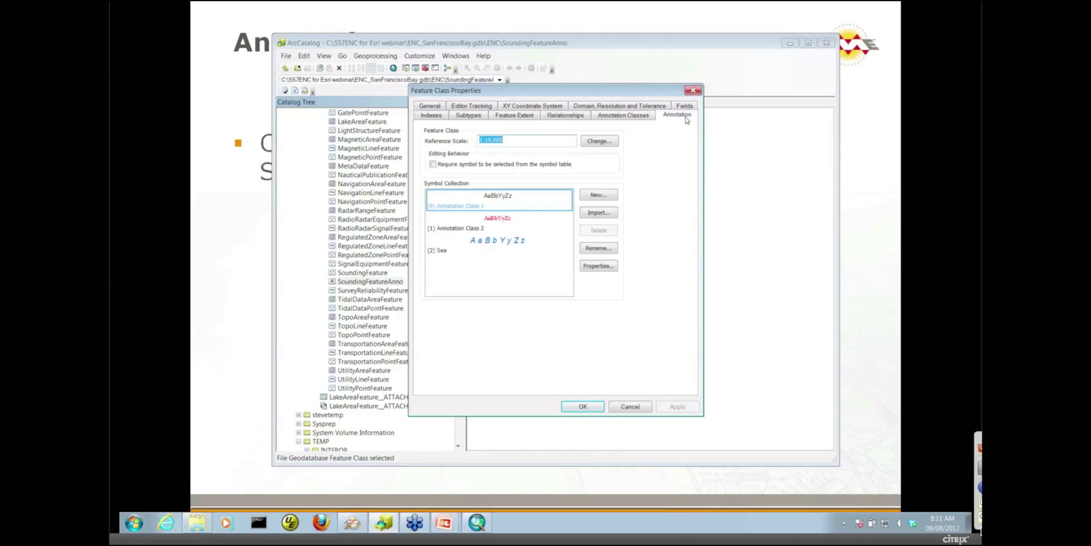
click(496, 246)
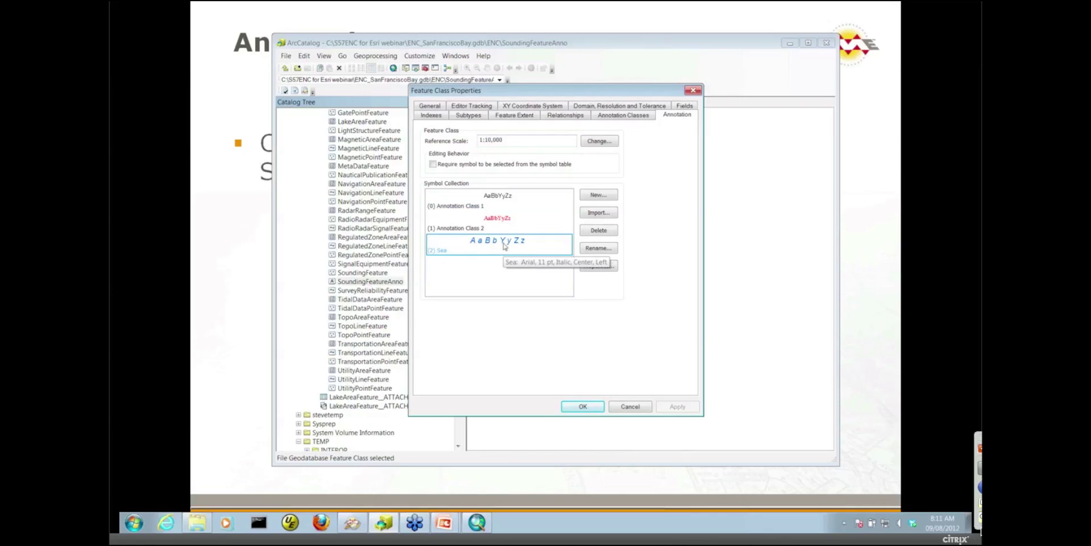
click(628, 407)
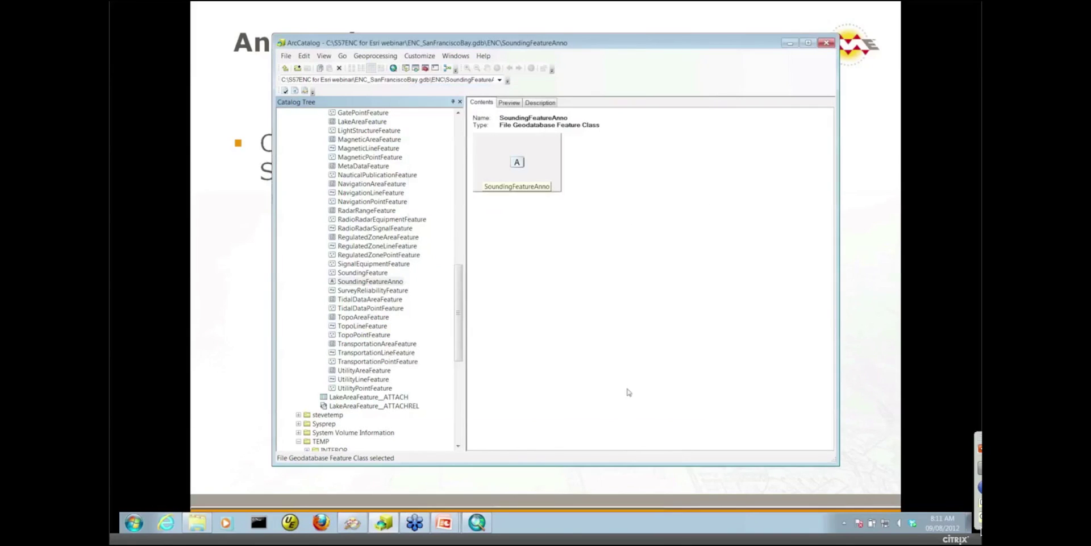
- Launch FME Workbench with a blank workspace and add an S-57 (ENC) Hydrographic reader
click(789, 44)
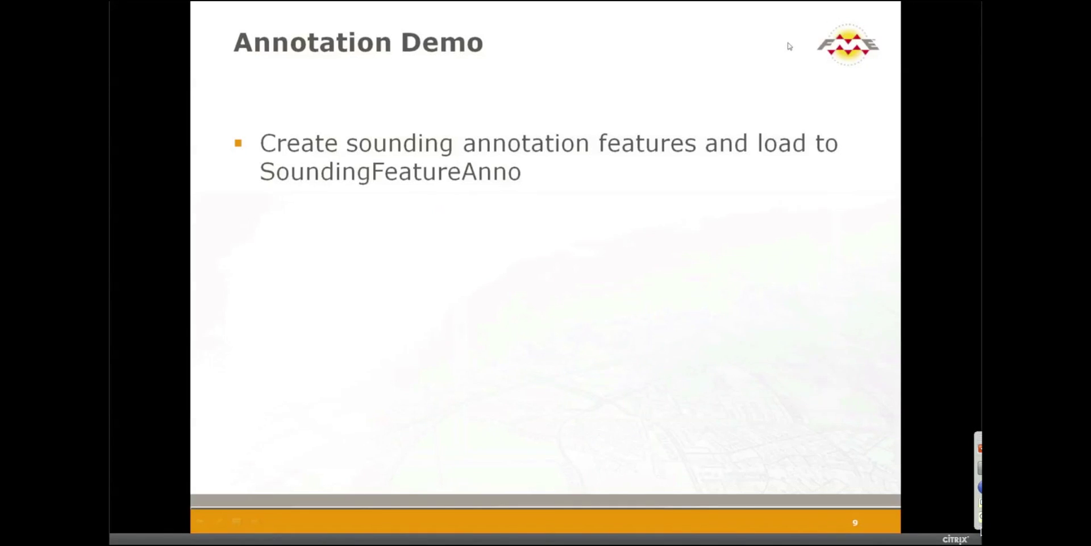
key(super)
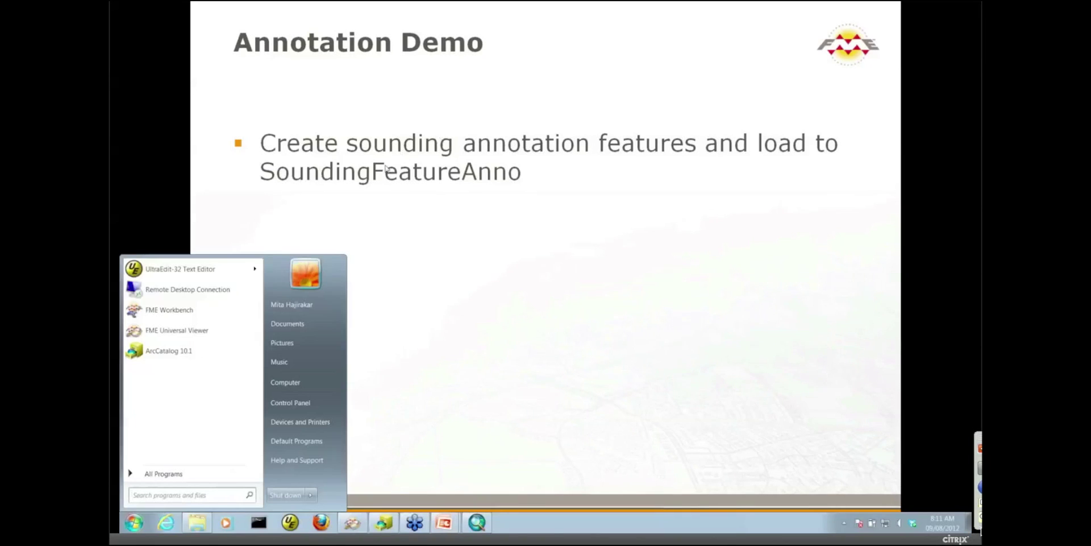
click(162, 310)
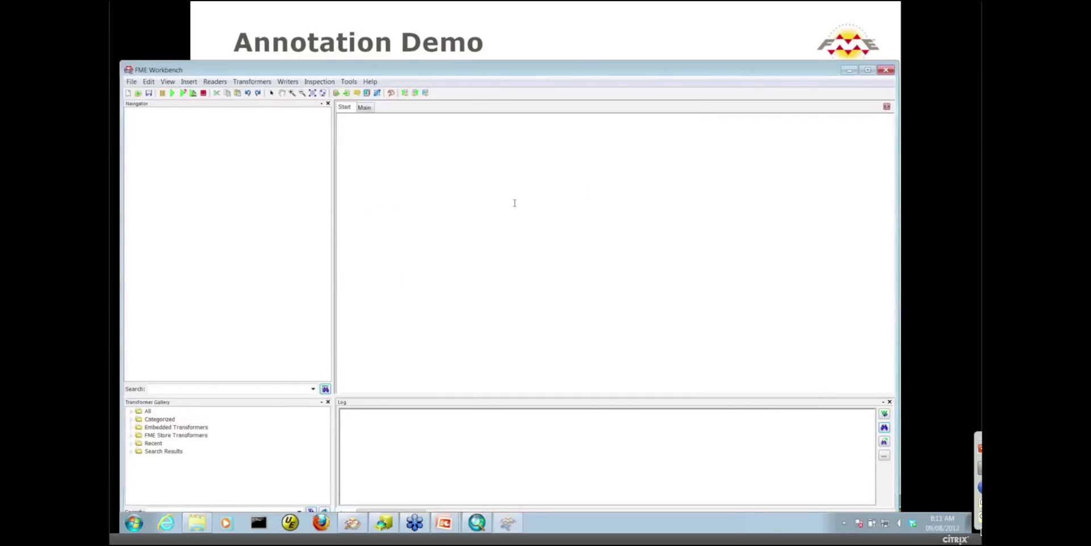
click(382, 142)
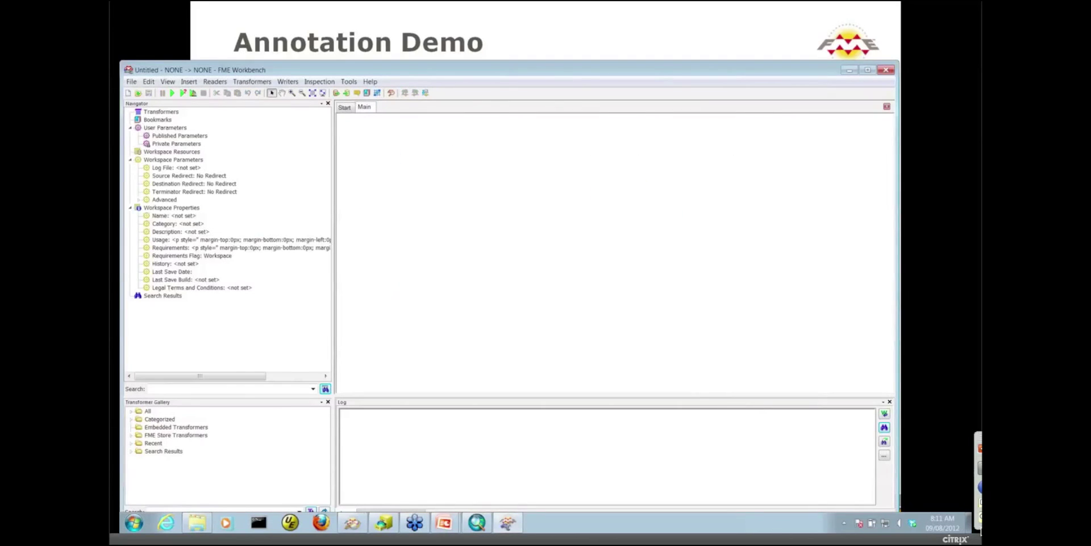
click(224, 85)
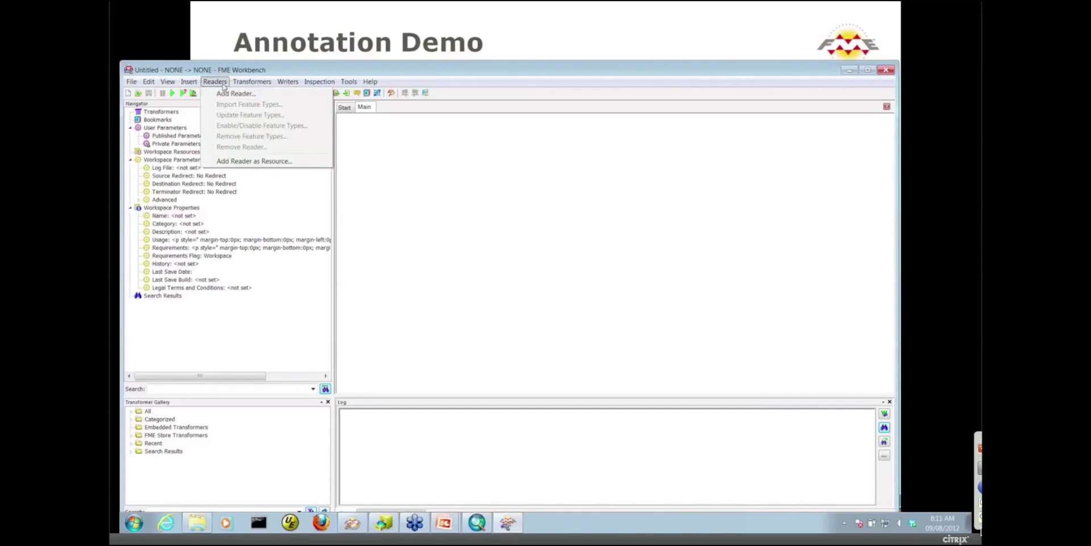
click(235, 95)
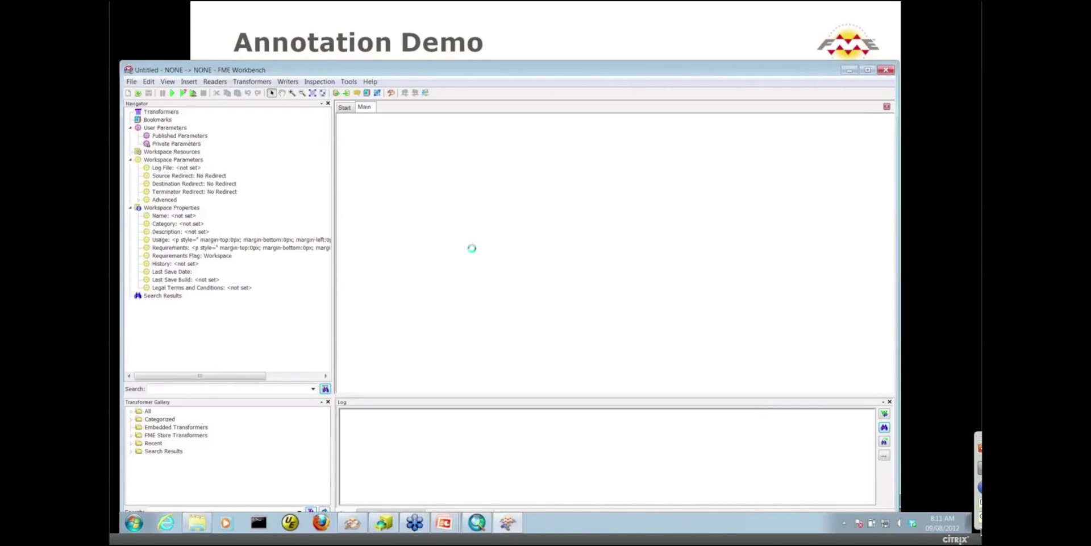
text(s-57)
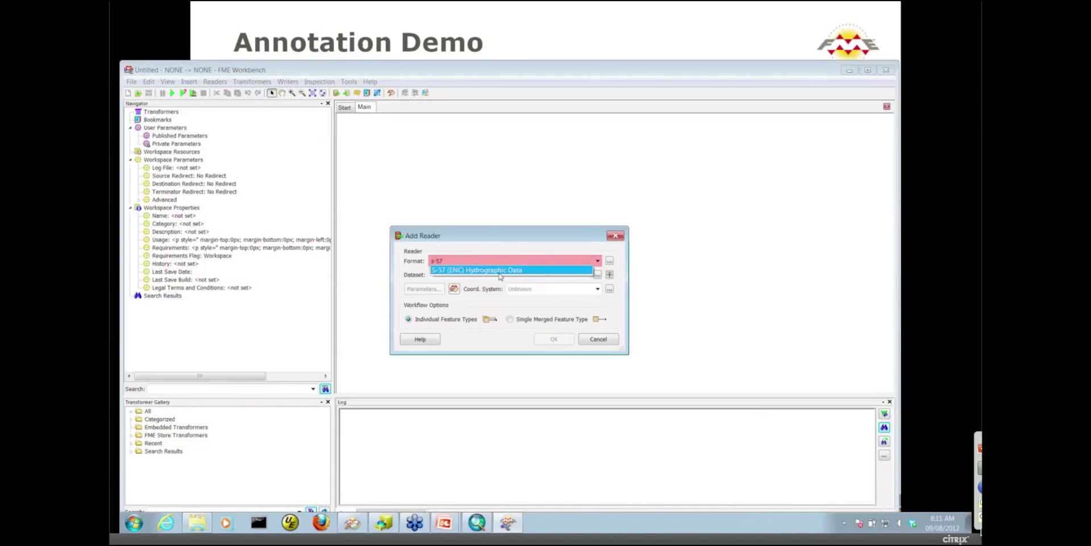
key(Return)
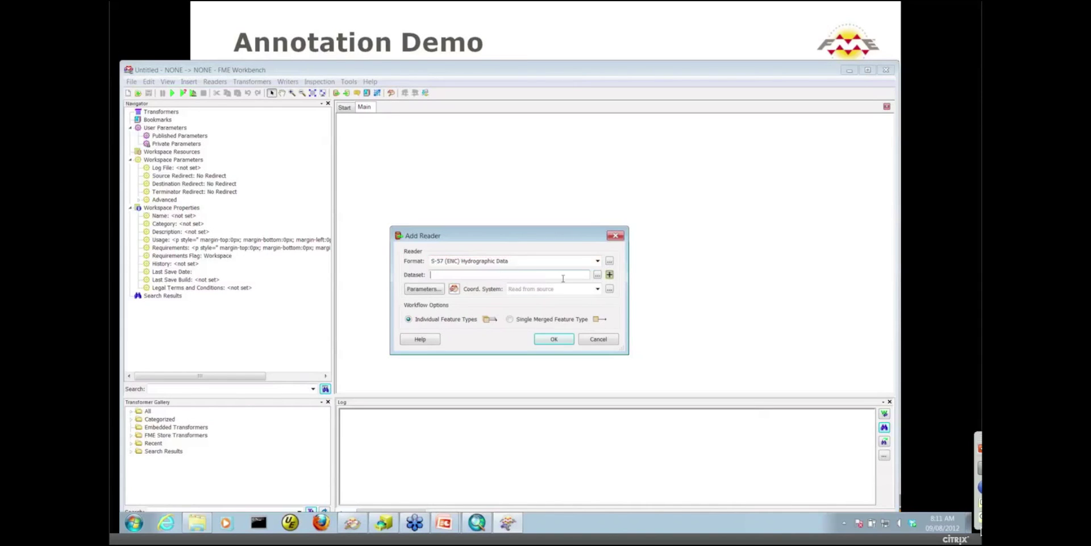
- Use ENC_ROOT\US5CA12M\US5CA12M.000 as the reader source and clear all feature types
click(597, 276)
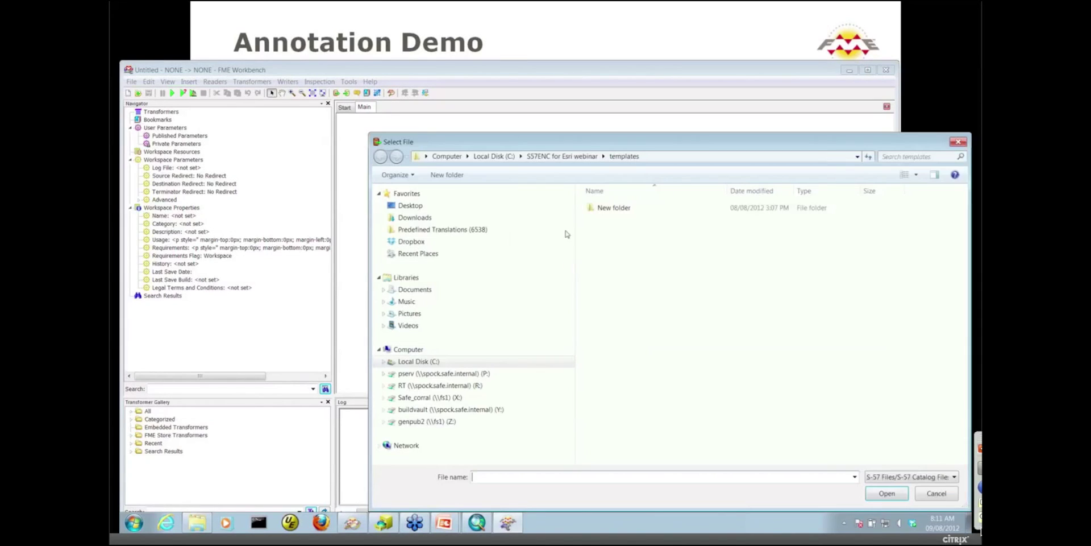
click(432, 361)
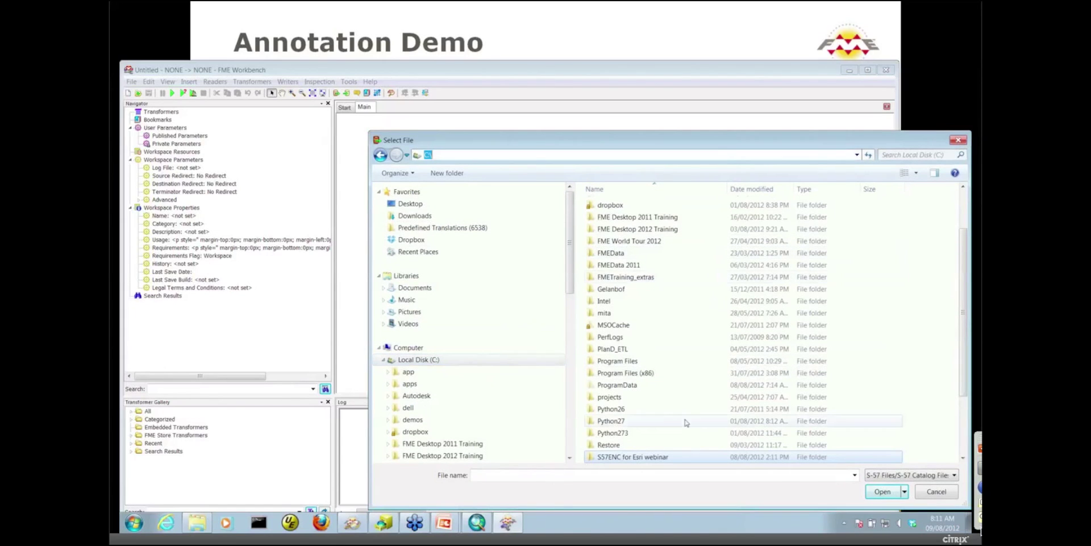
double_click(680, 458)
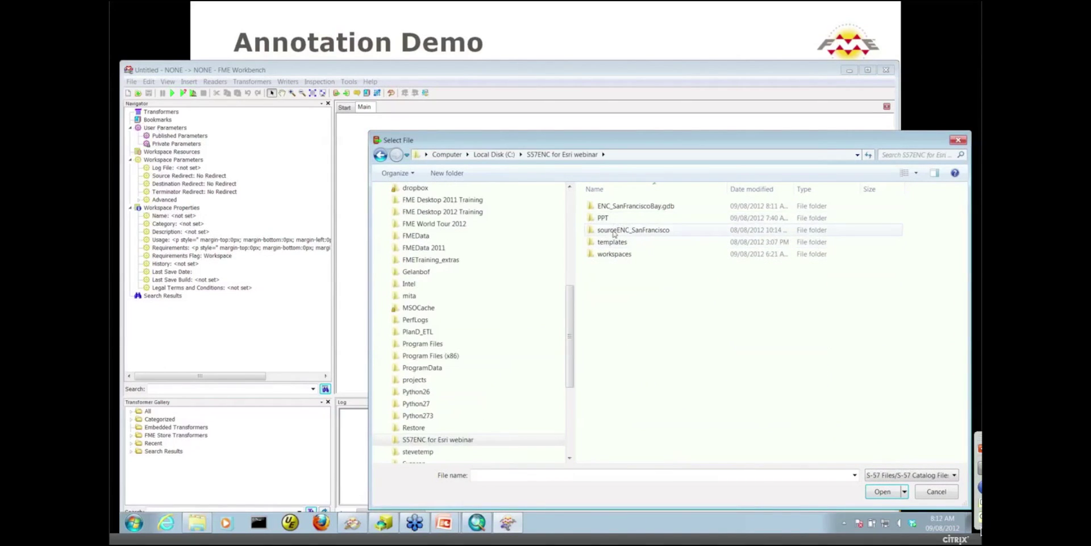
double_click(613, 206)
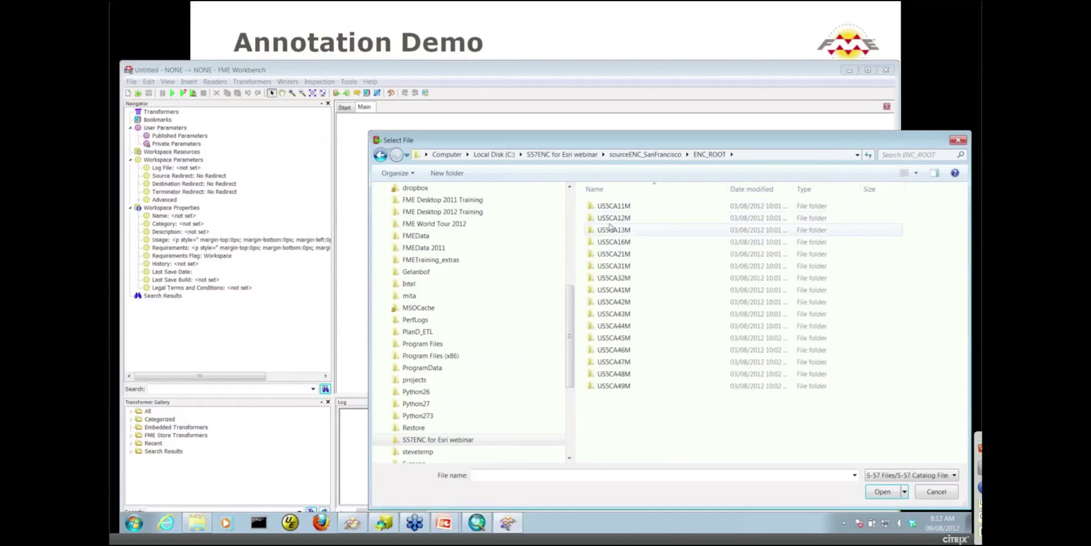
double_click(609, 221)
click(614, 206)
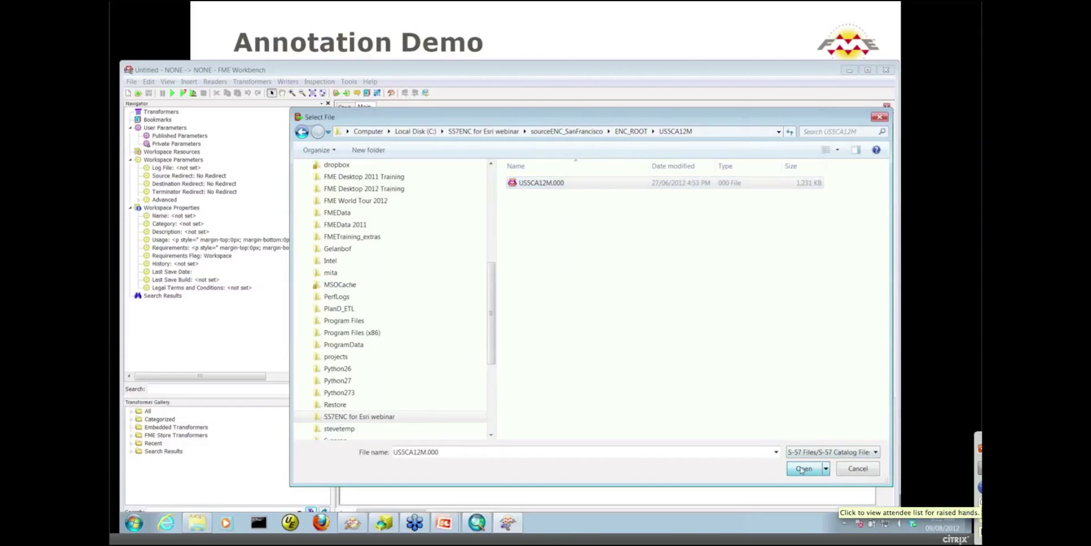
click(556, 339)
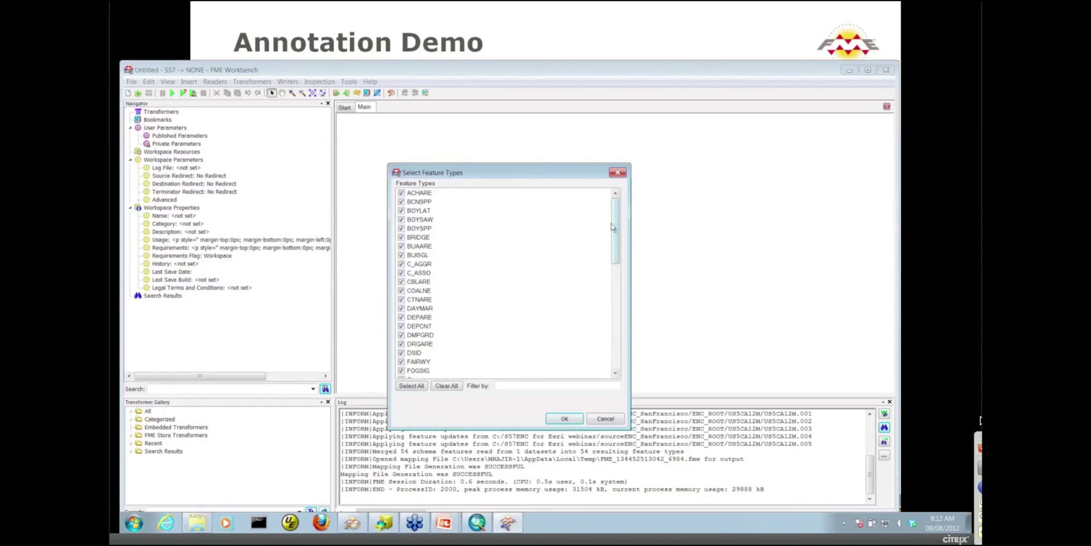
drag(617, 222, 613, 337)
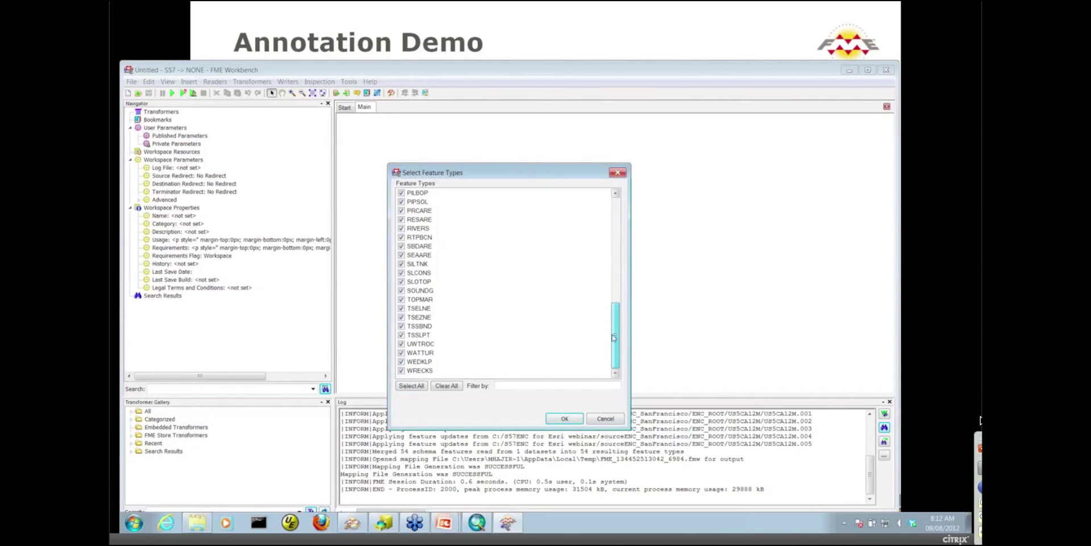
click(447, 386)
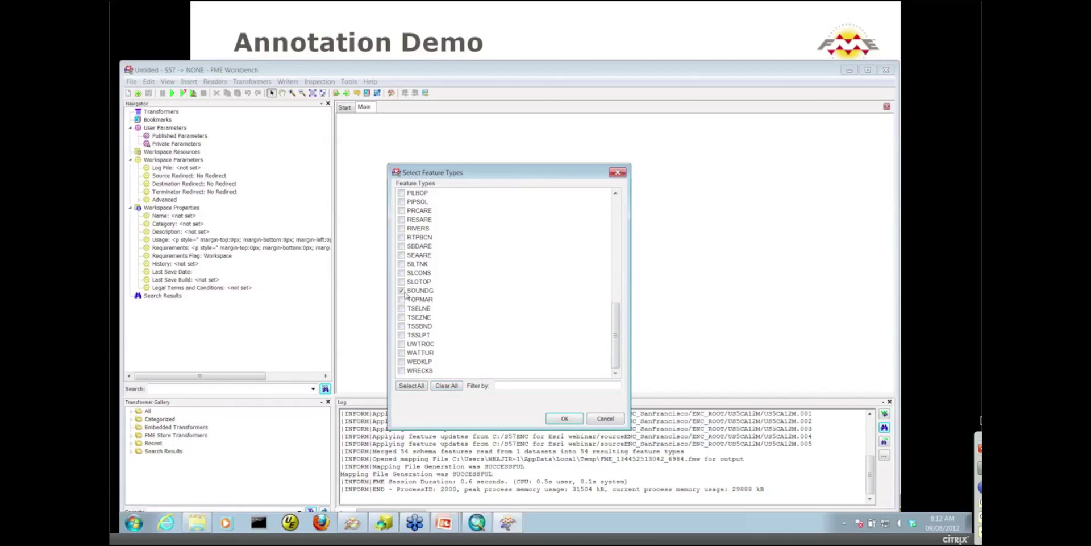
- Keep only SOUNDG for the reader and start an Esri File Geodatabase (ArcObjects) writer
click(554, 419)
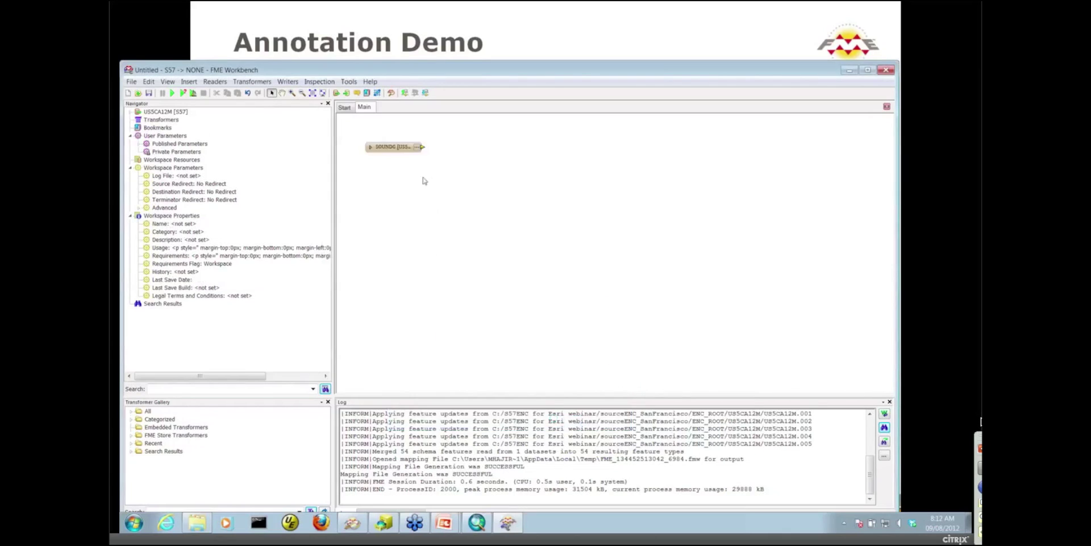
click(288, 81)
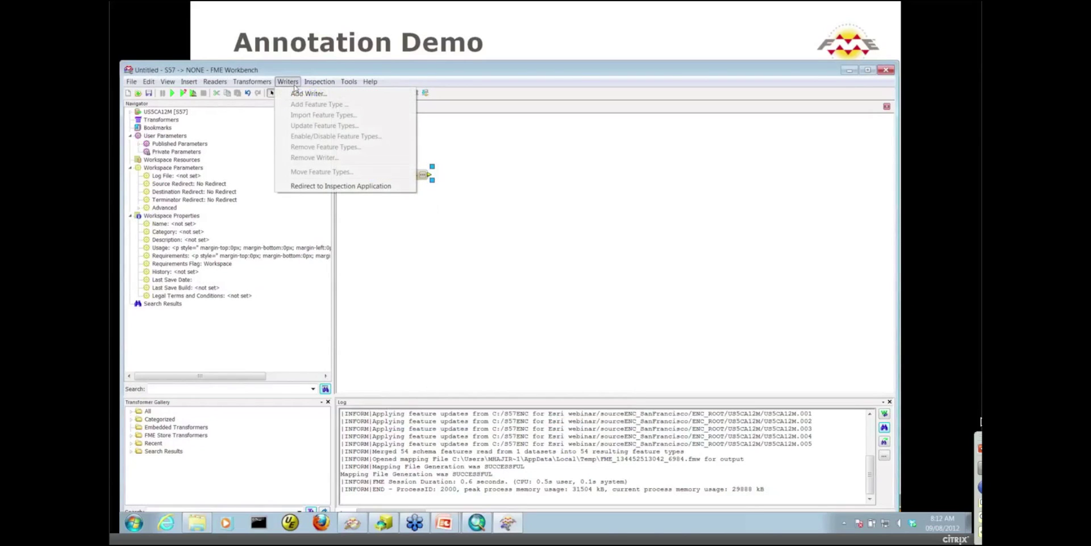
click(309, 94)
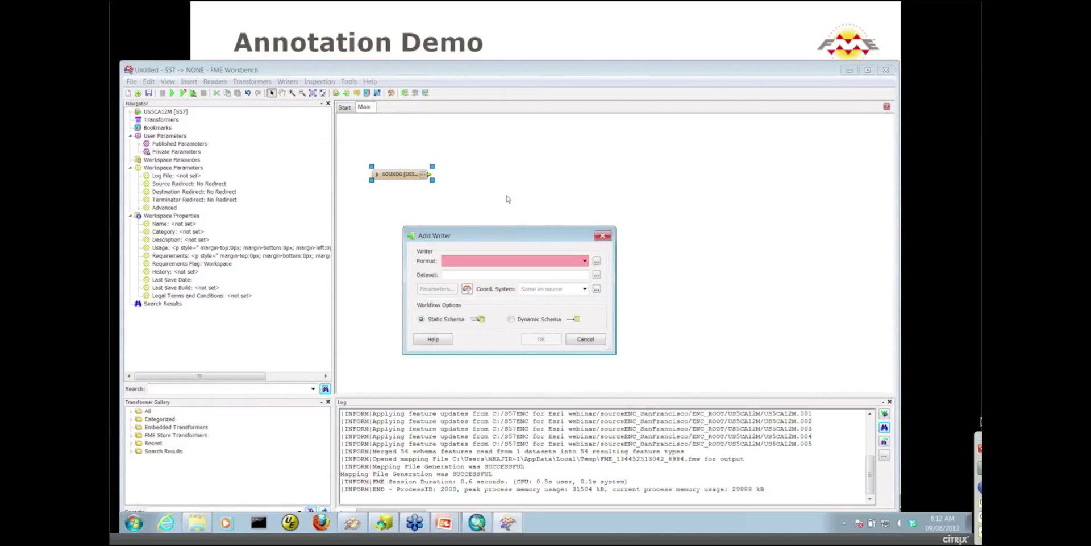
text(es)
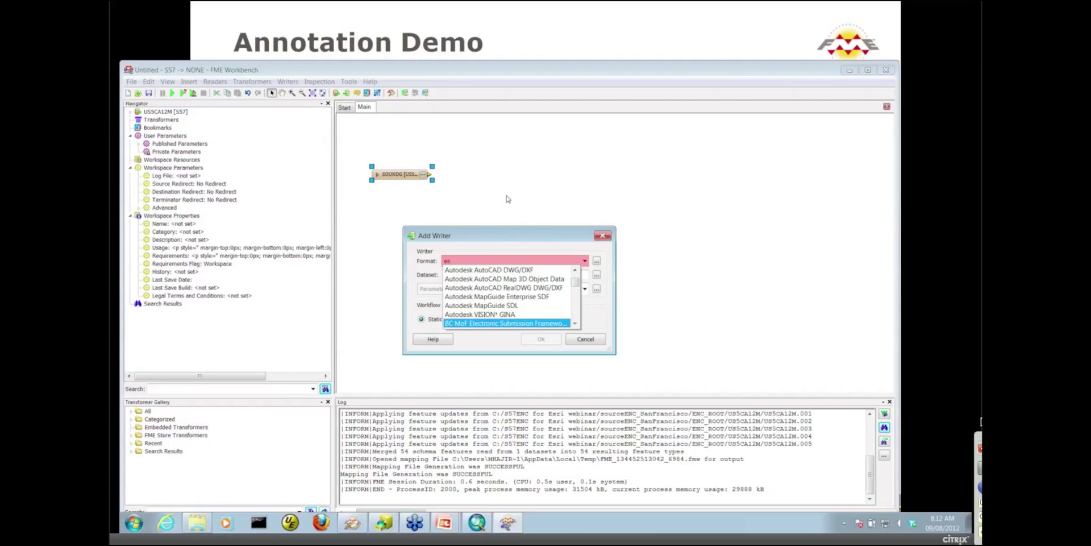
key(BackSpace)
key(BackSpace)
text(geod)
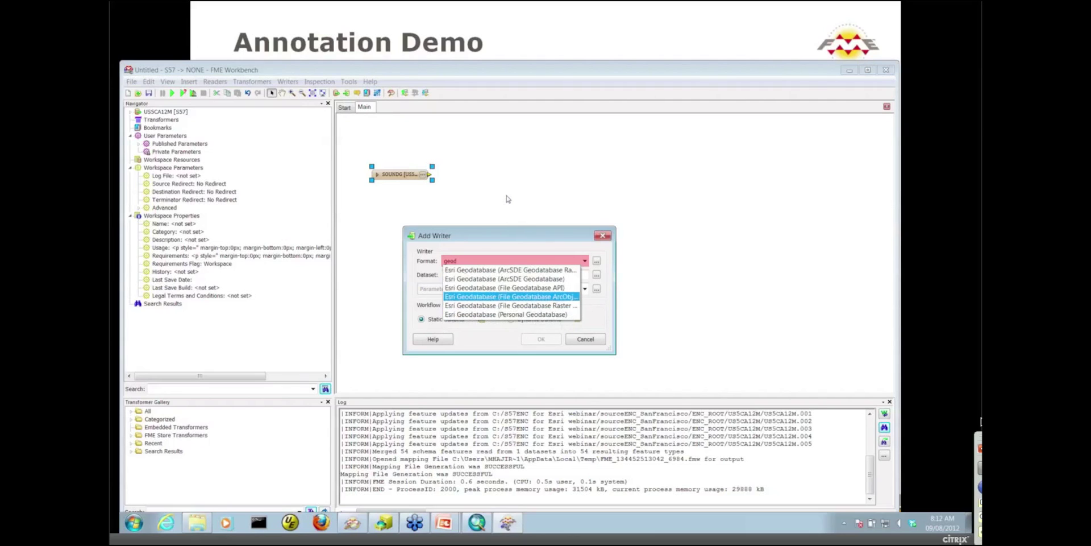
click(518, 297)
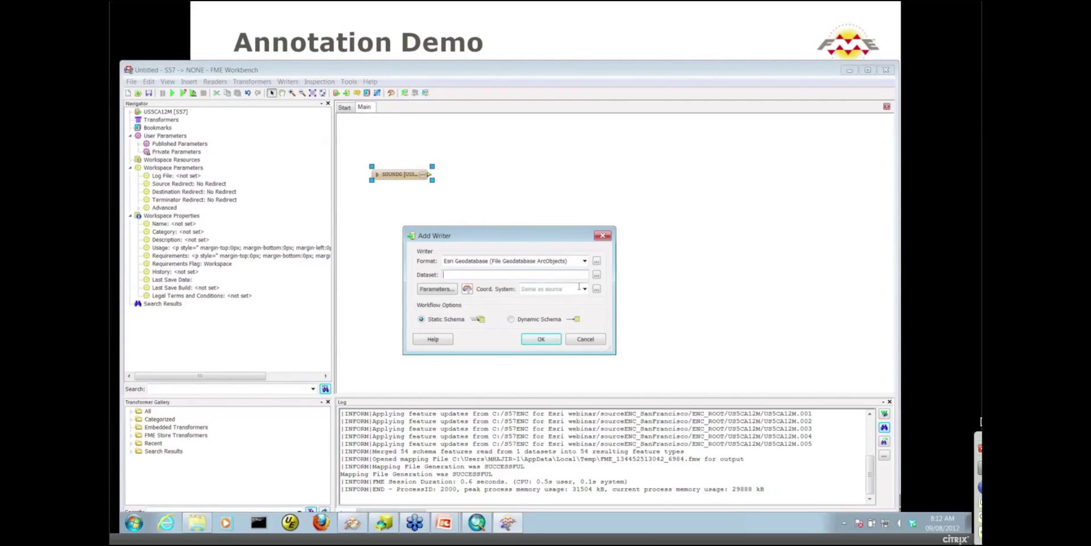
- Target ENC_SanFranciscoBay.gdb as the writer dataset, declining to add a feature type
click(597, 275)
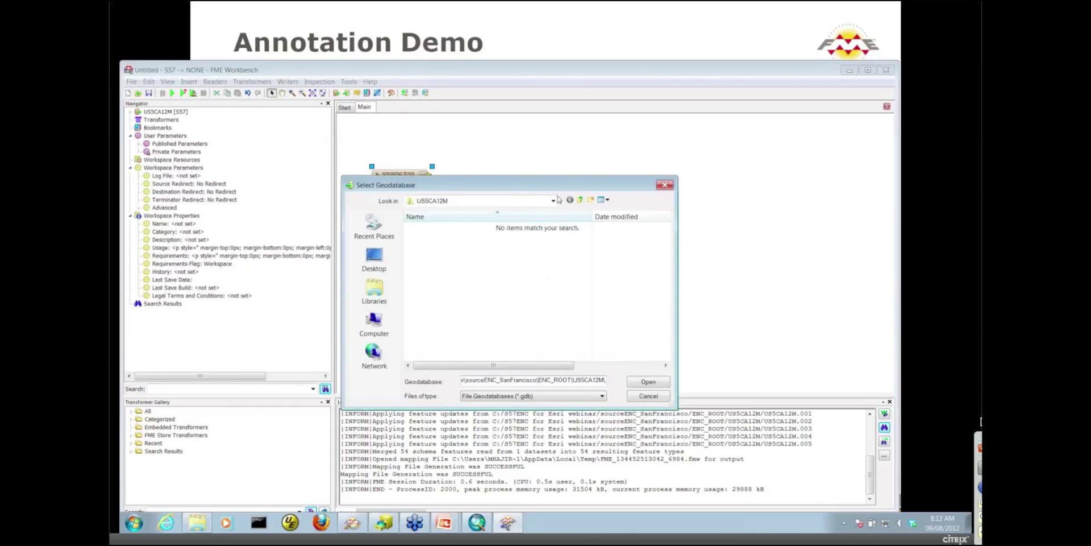
click(554, 200)
click(472, 276)
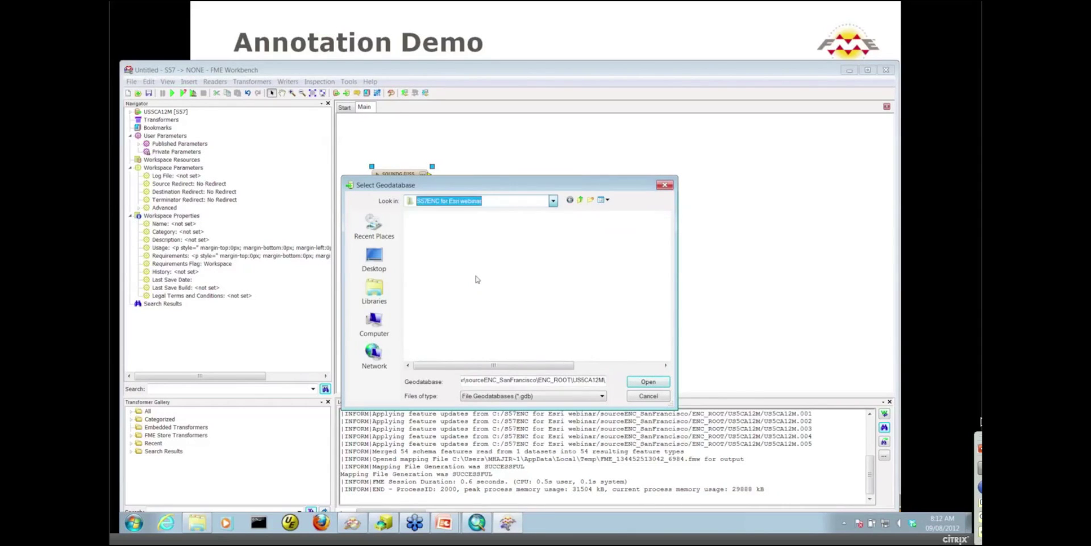
double_click(455, 228)
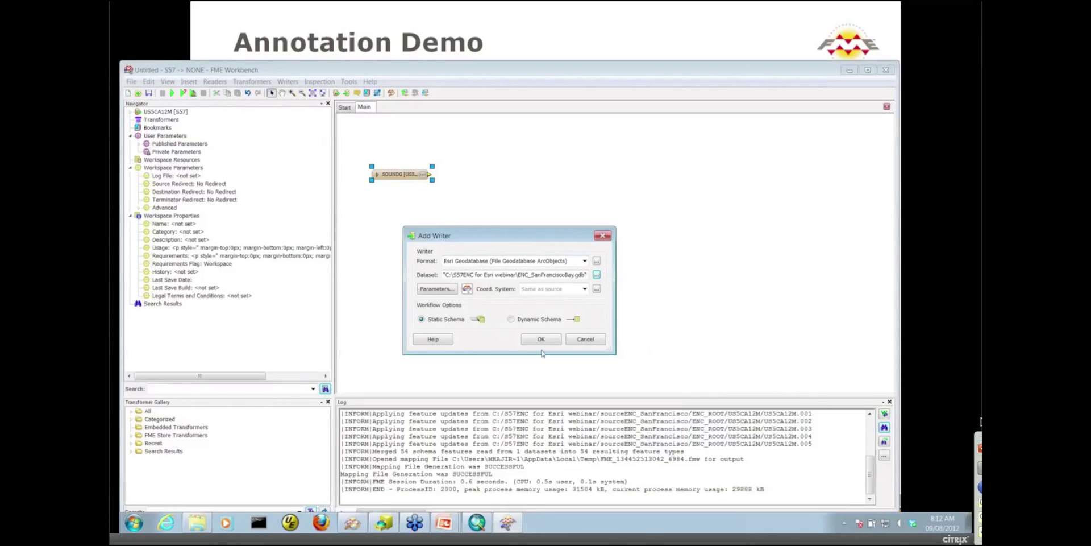
click(541, 340)
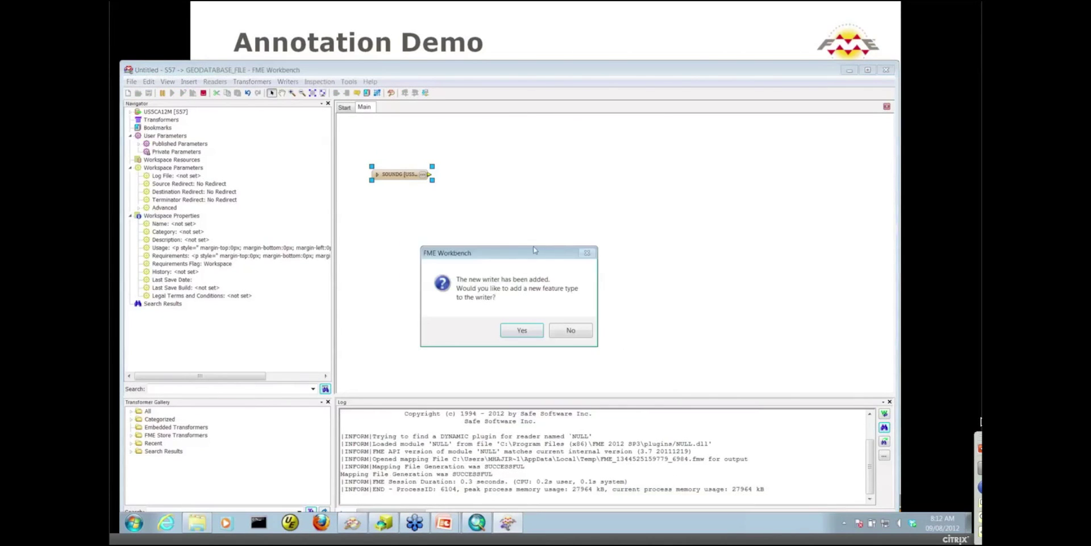
drag(533, 256, 530, 232)
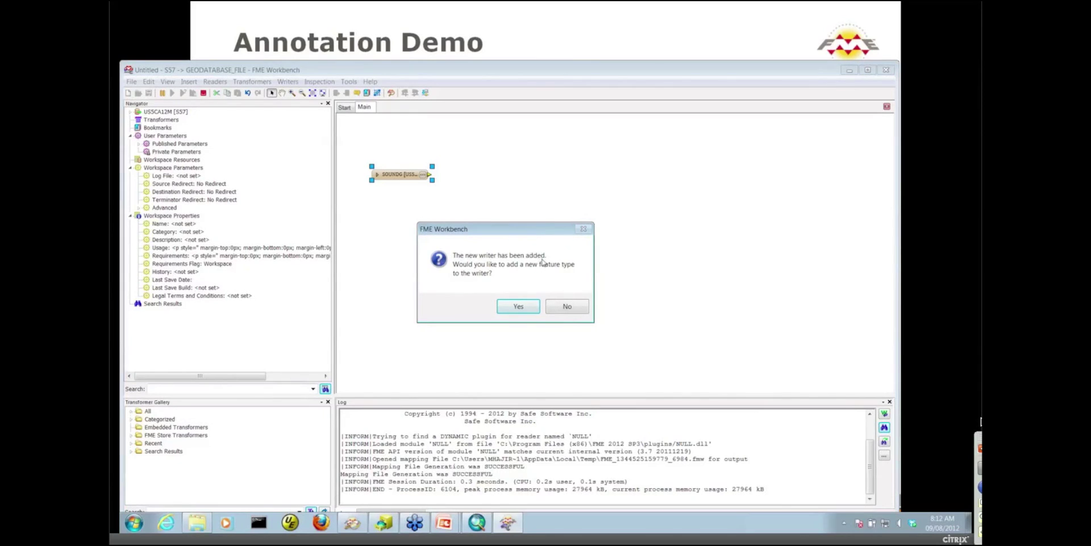
click(562, 306)
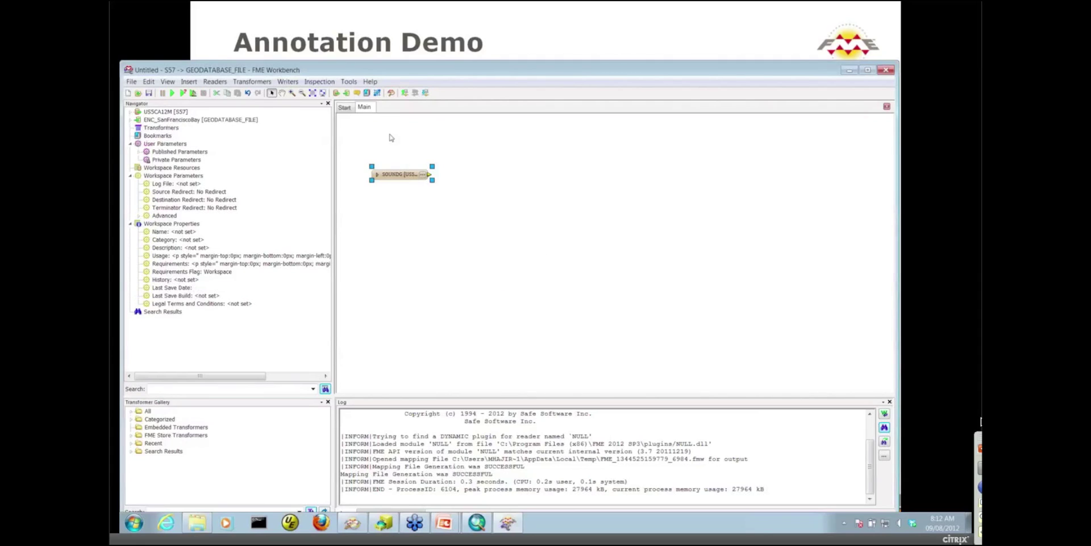
- Import the filtered SoundingFeature and SoundingFeatureAnno tables as writer feature types
click(287, 81)
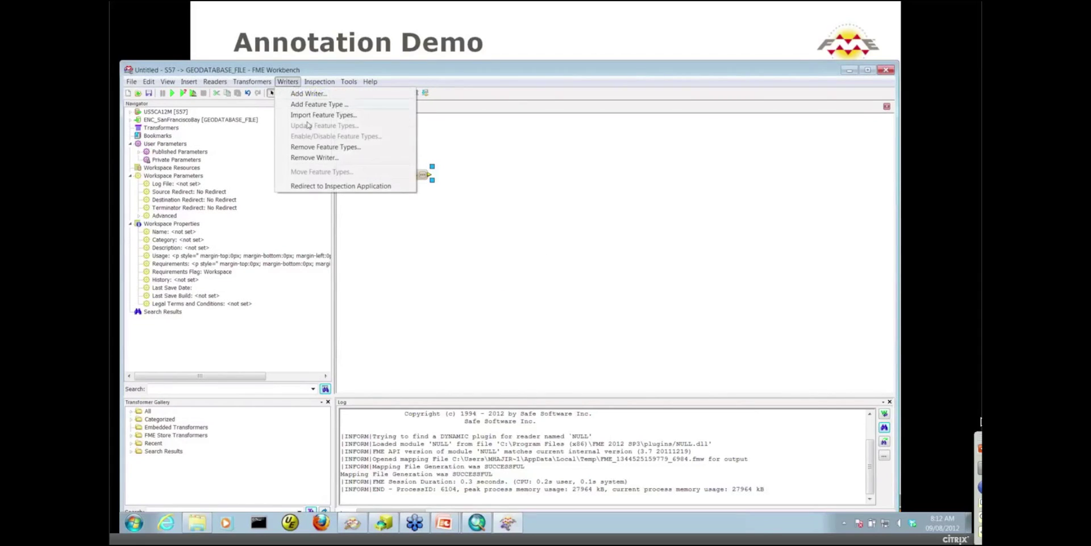
click(307, 115)
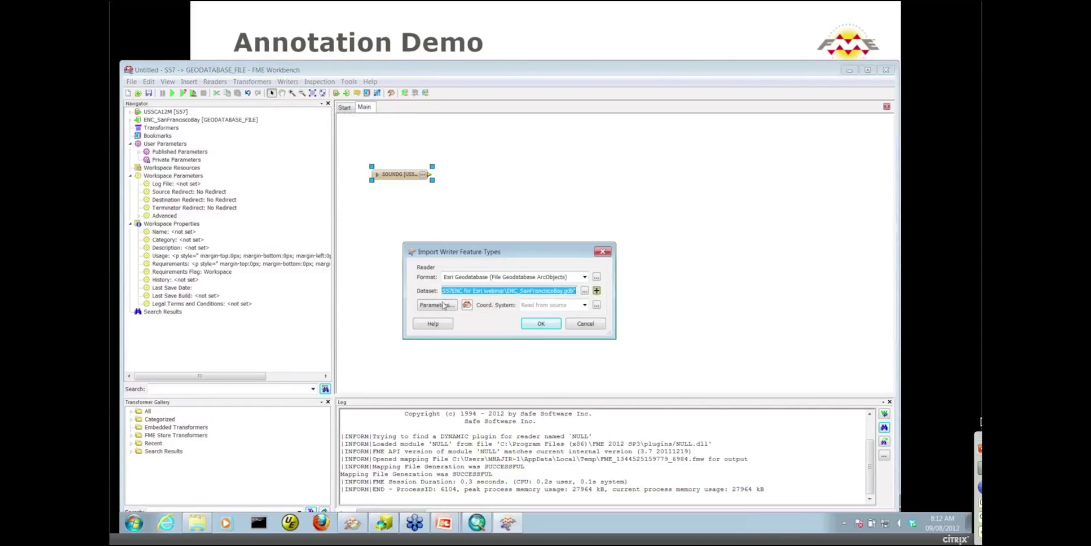
click(445, 305)
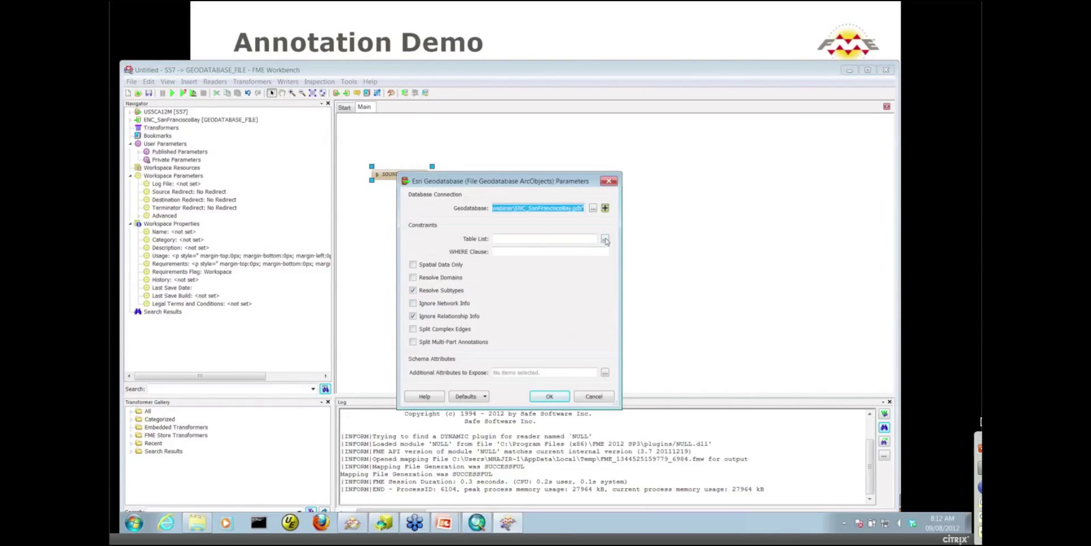
click(605, 239)
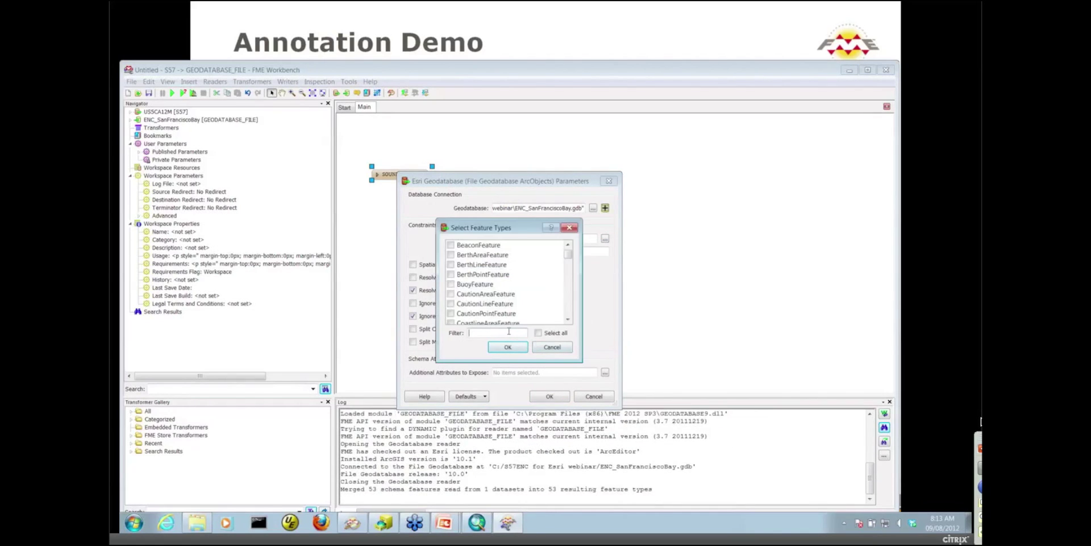
text(ound)
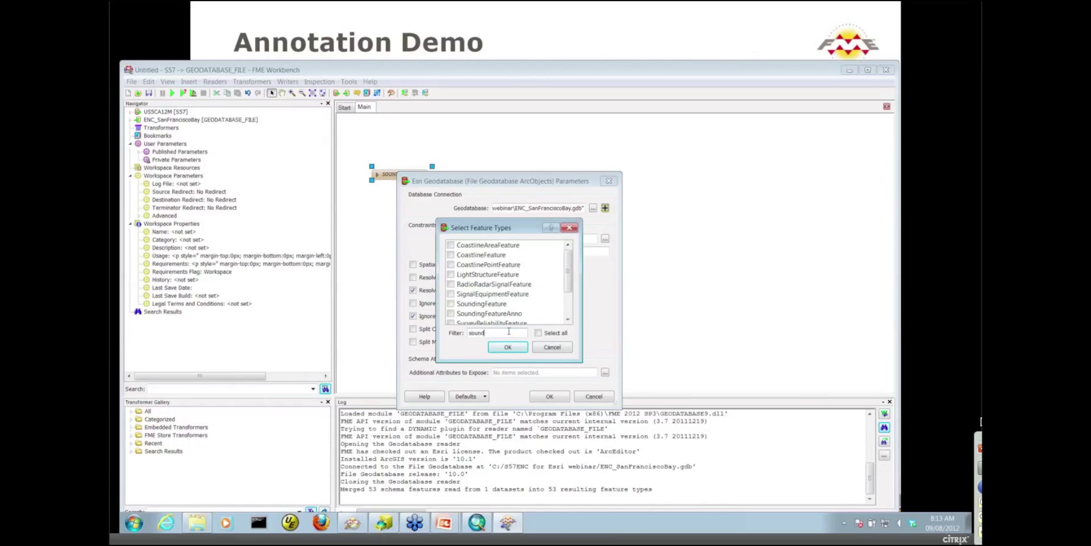
click(450, 244)
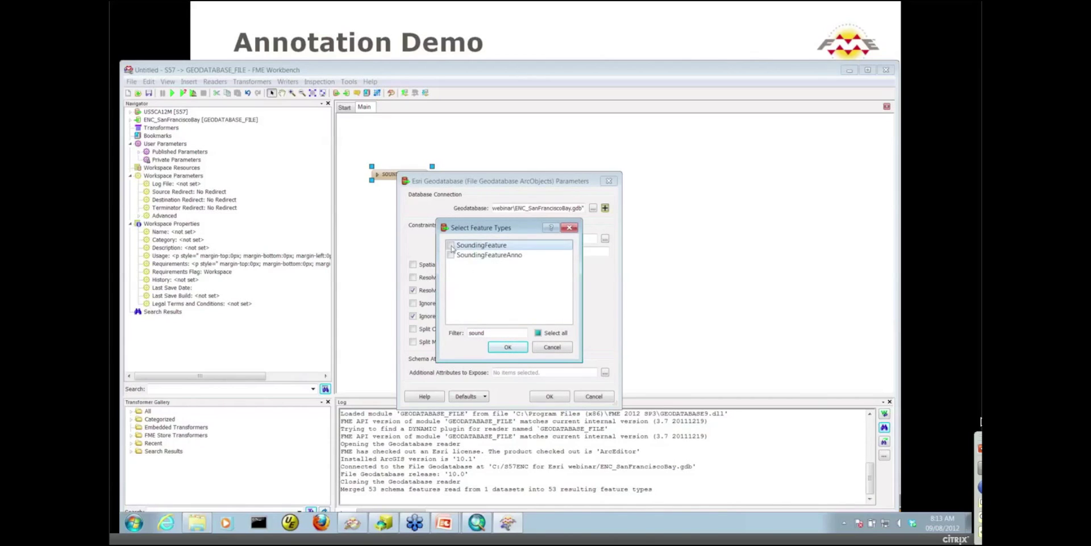
click(451, 255)
click(505, 346)
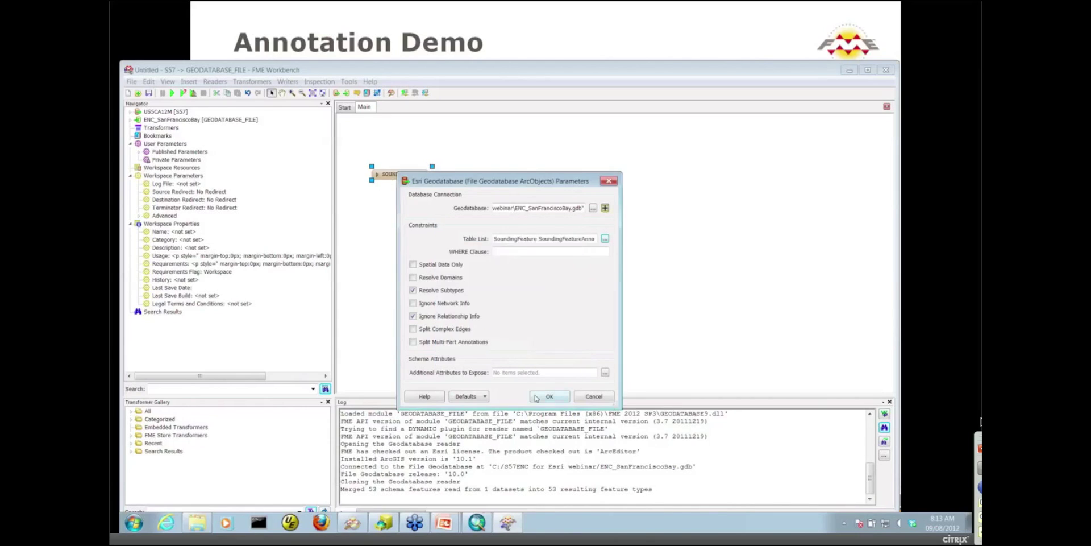
click(549, 396)
click(539, 322)
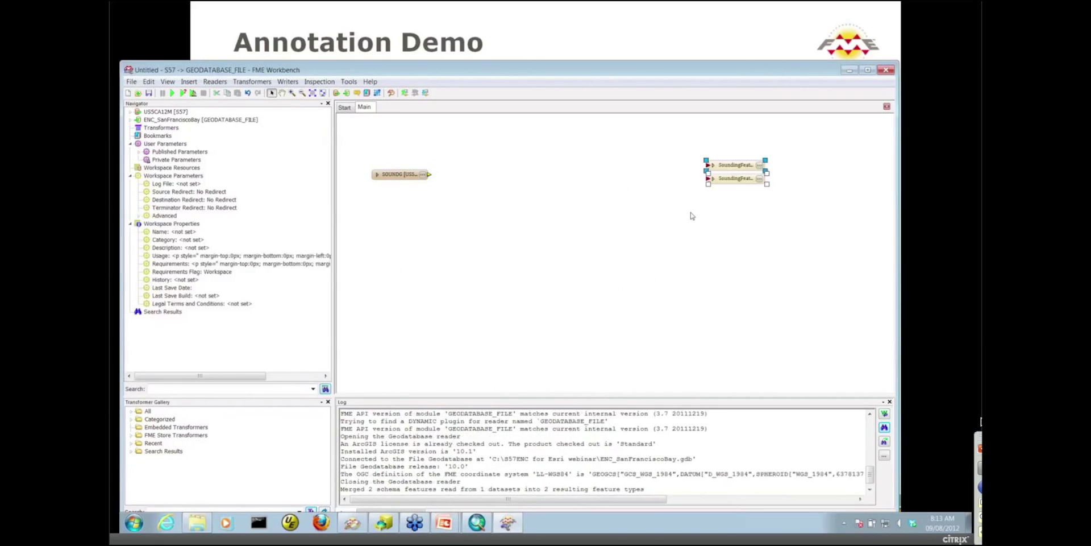
- Spread the two sounding writers apart and connect SOUNDG to the upper SoundingFeature writer
click(760, 186)
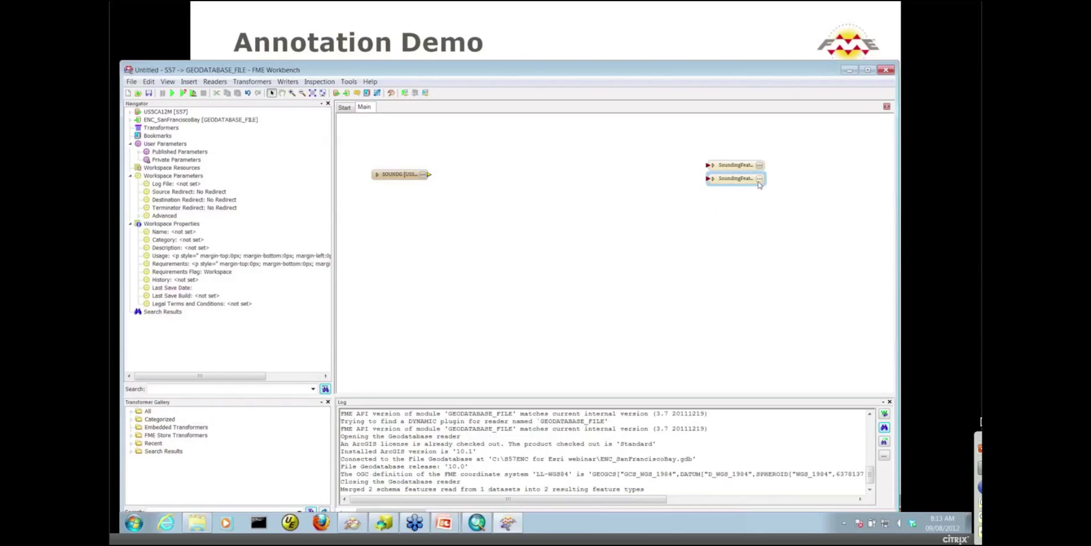
drag(740, 180, 733, 202)
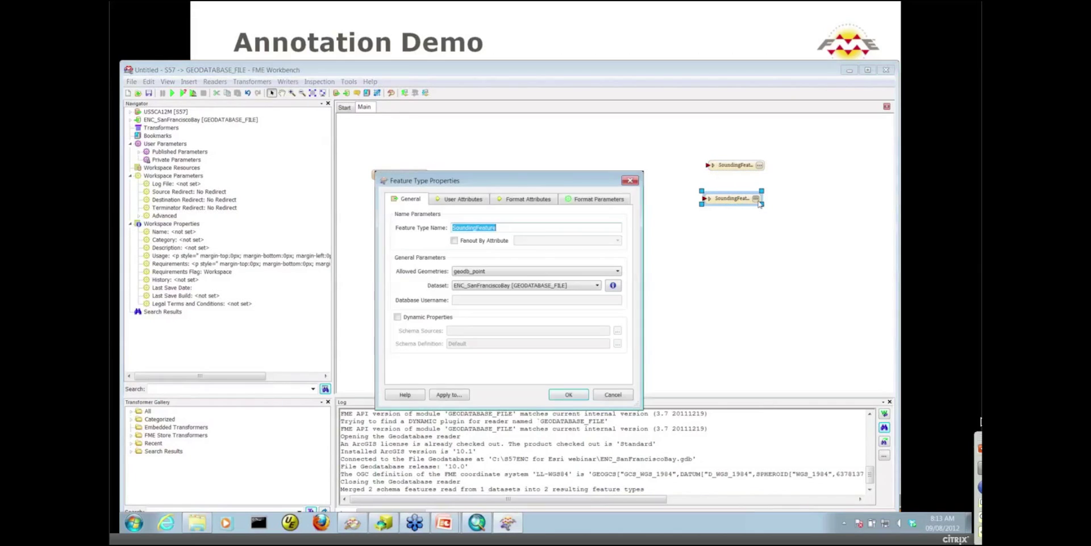
double_click(733, 199)
click(613, 394)
drag(728, 198, 646, 169)
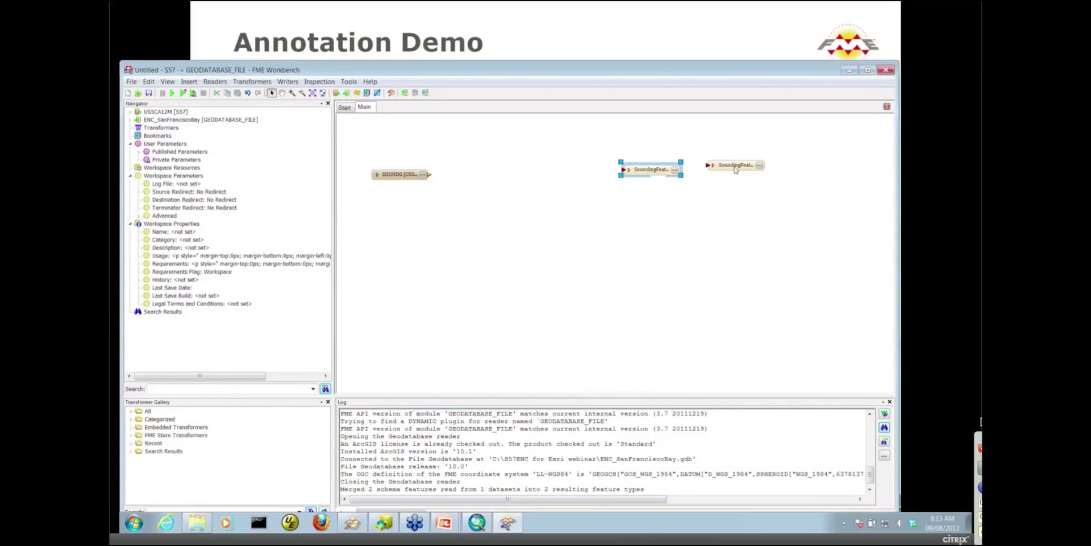
drag(735, 168, 657, 267)
drag(430, 174, 625, 171)
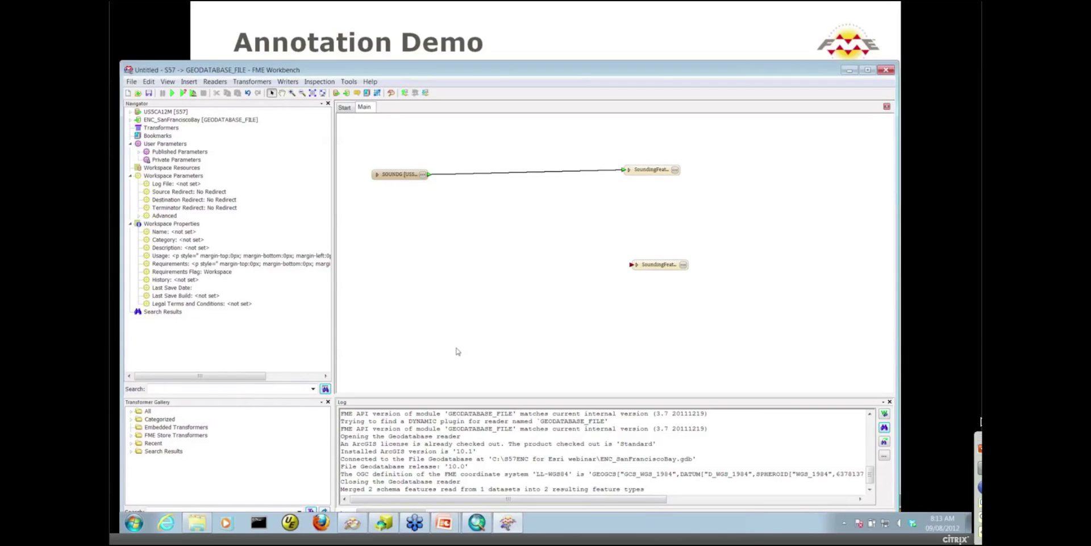
- Inspect a SOUNDG point's attributes in Universal Viewer, noting z 30.1, then return to Workbench
click(353, 522)
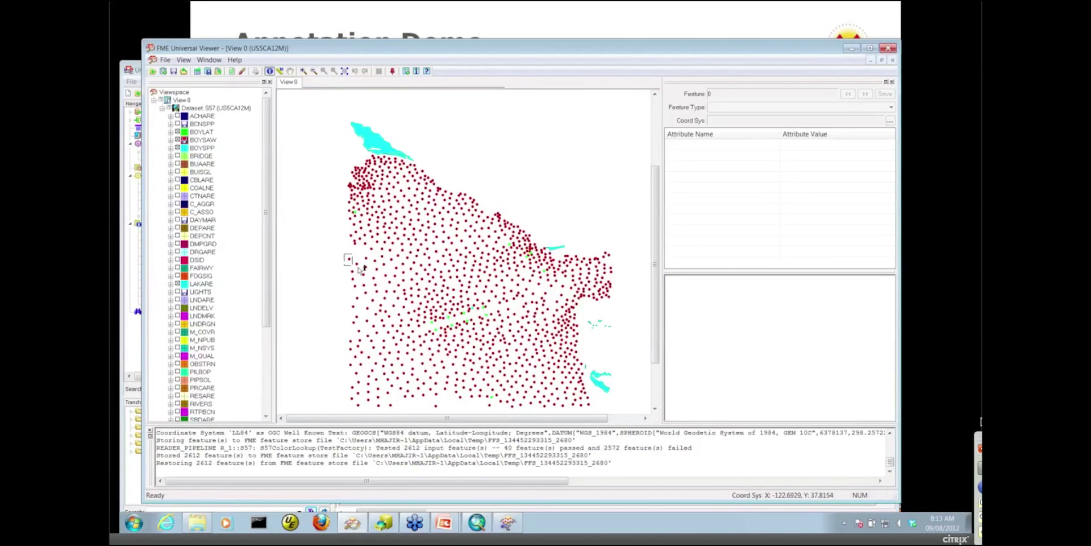
click(358, 264)
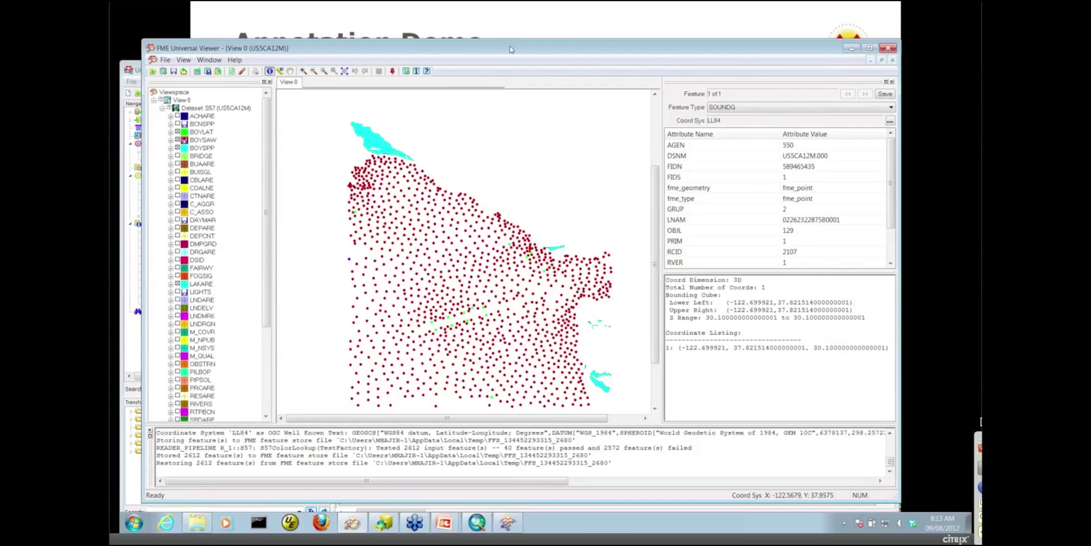
drag(510, 48, 501, 33)
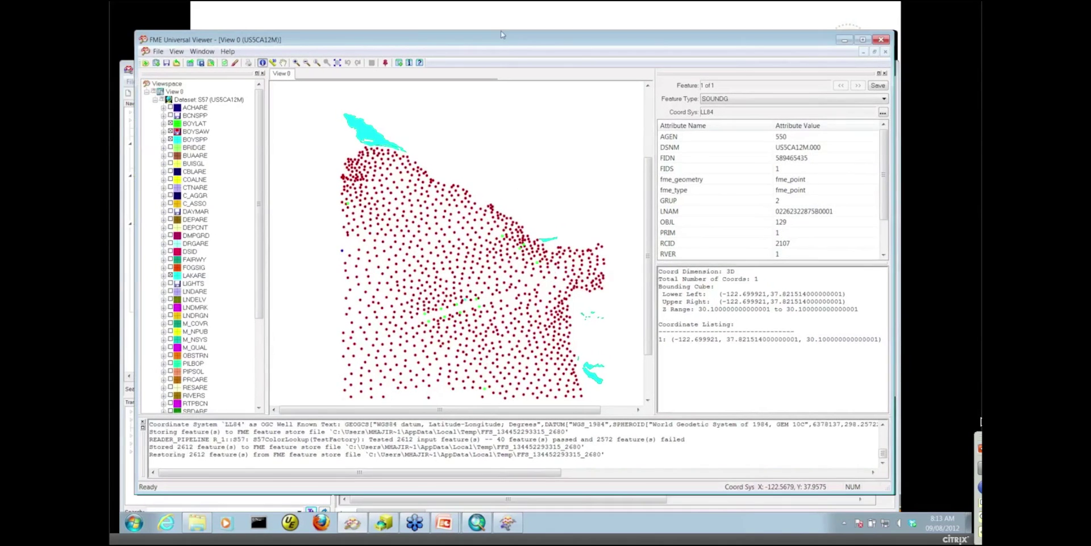
drag(706, 256, 706, 303)
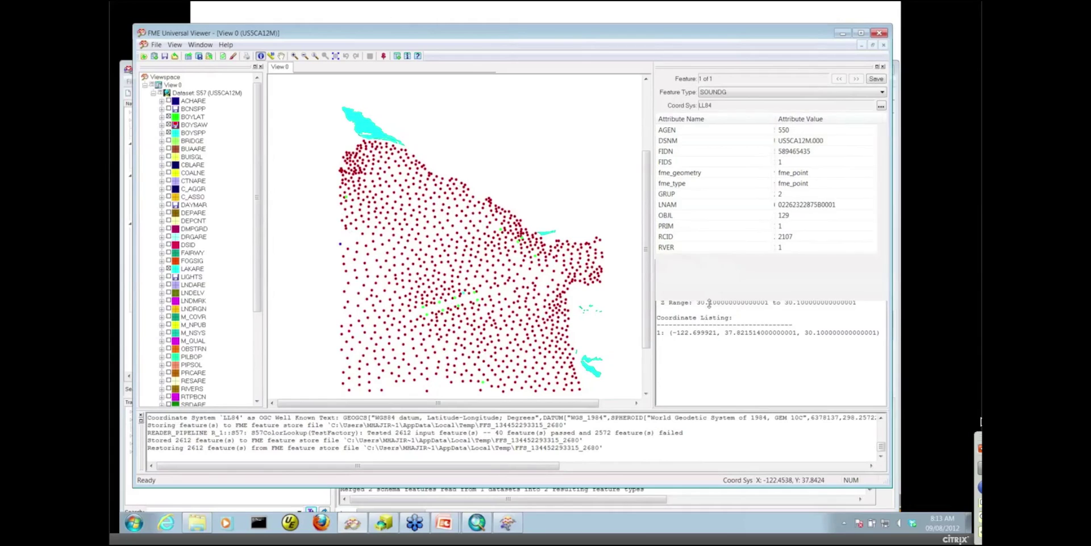
drag(785, 131, 786, 183)
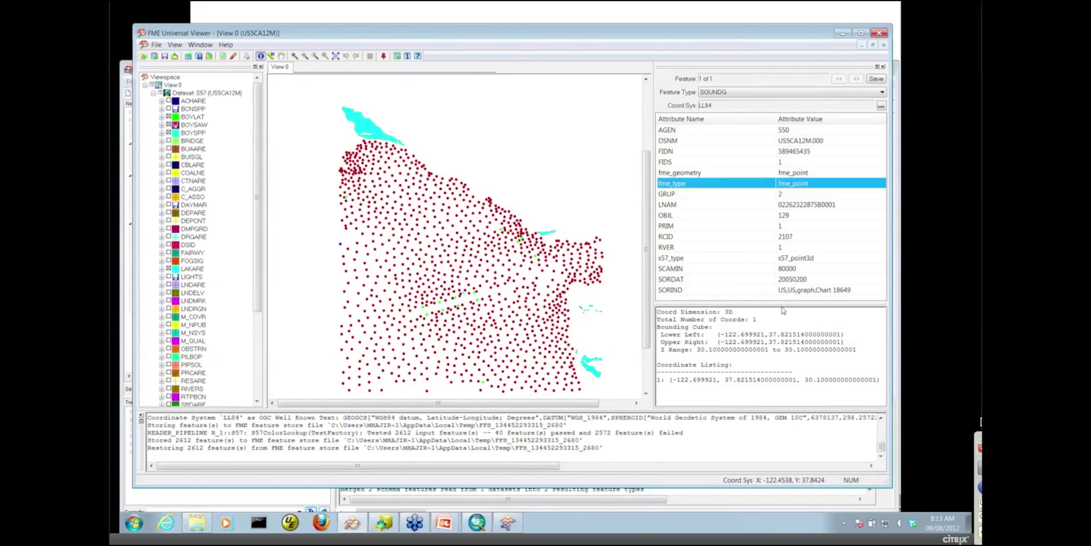
drag(782, 303, 770, 245)
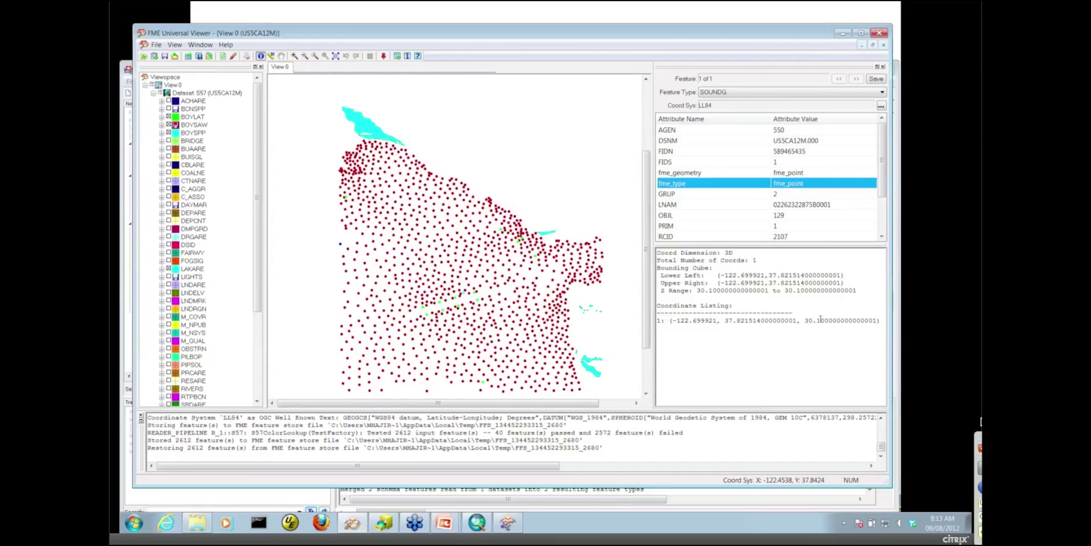
click(820, 320)
drag(805, 320, 877, 321)
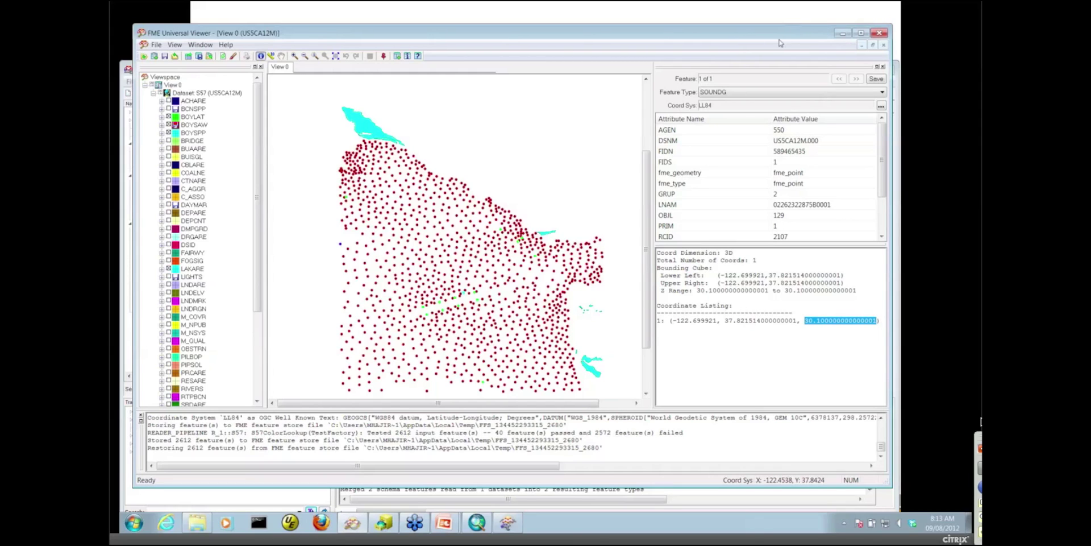
drag(776, 37, 781, 46)
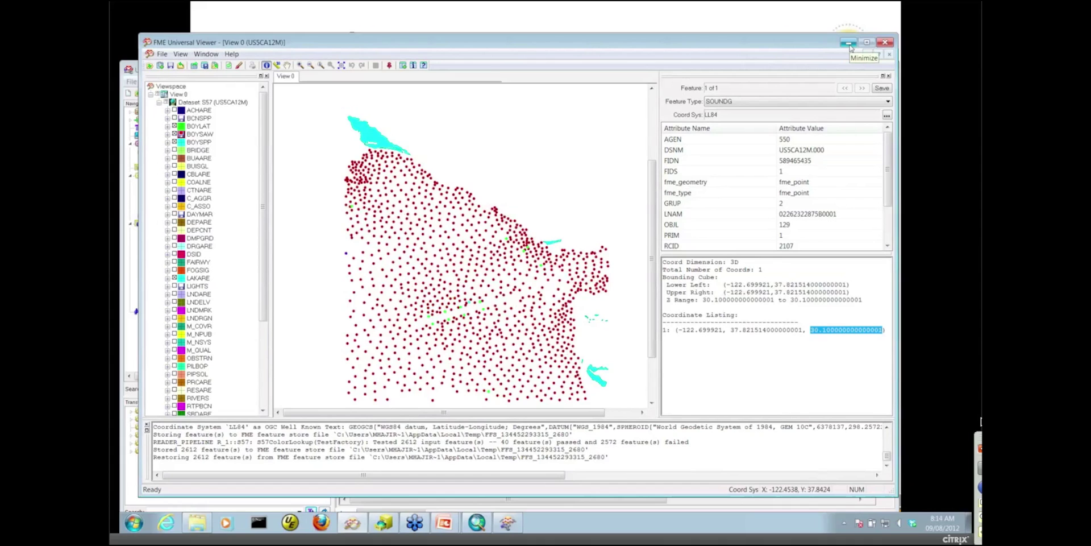
click(849, 43)
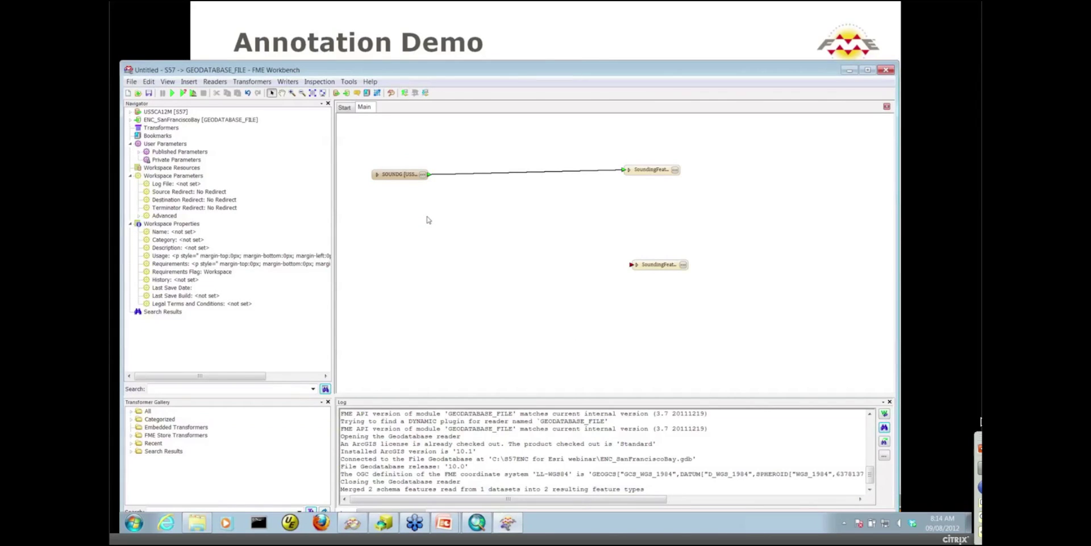
- Quick Add a CoordinateExtractor via 'coordin' and feed SOUNDG into it
text(coordin)
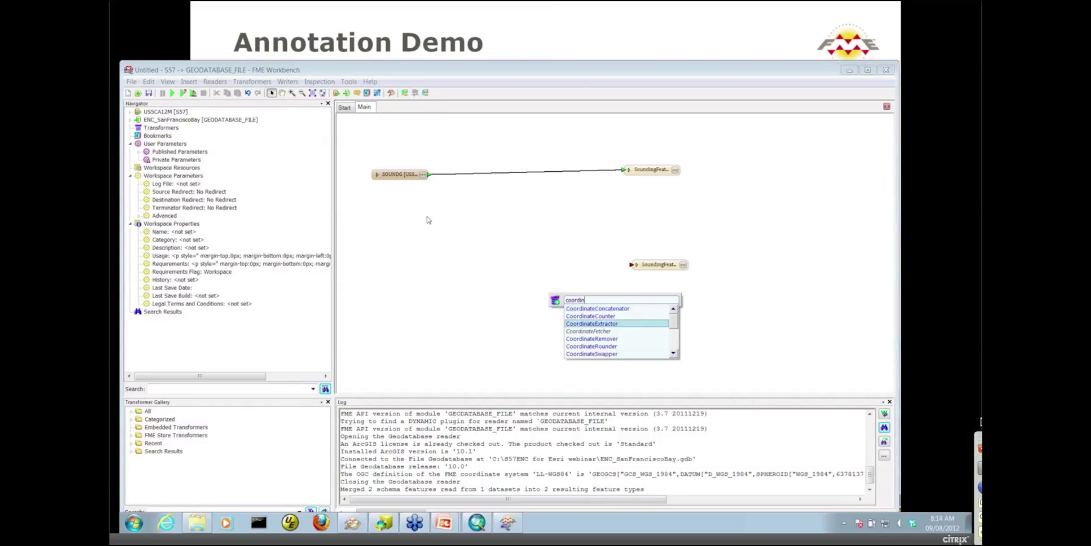
key(Return)
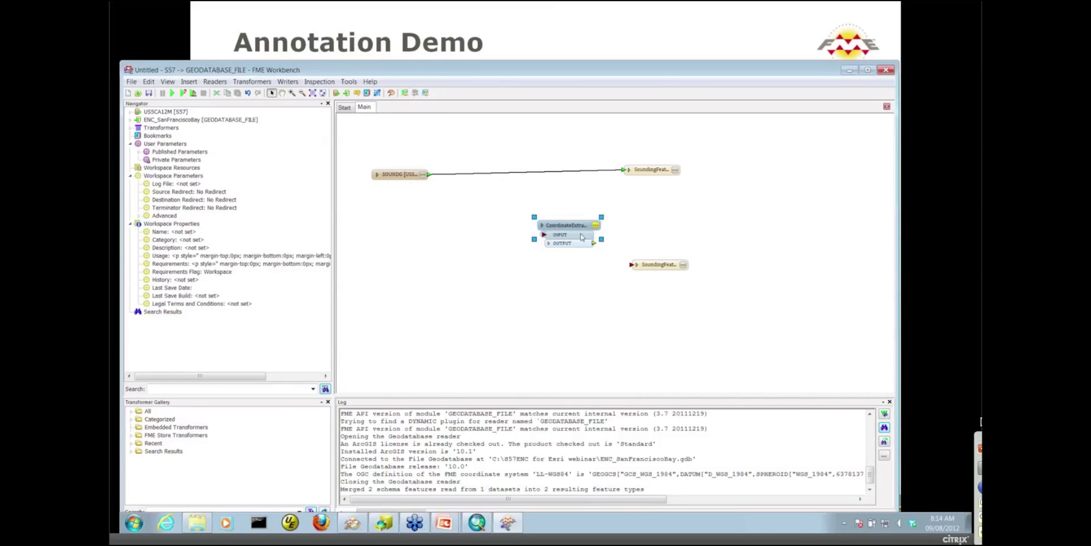
drag(581, 236, 486, 220)
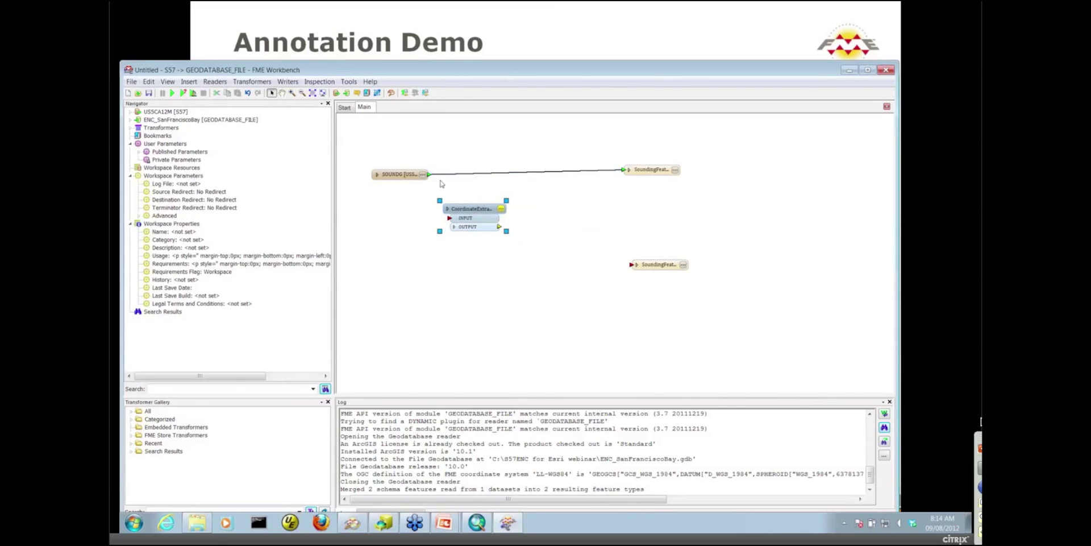
drag(430, 174, 450, 218)
- Confirm the extractor outputs _x, _y and _z, then Quick Add LabelPointReplacer from it
click(501, 209)
double_click(505, 292)
double_click(506, 306)
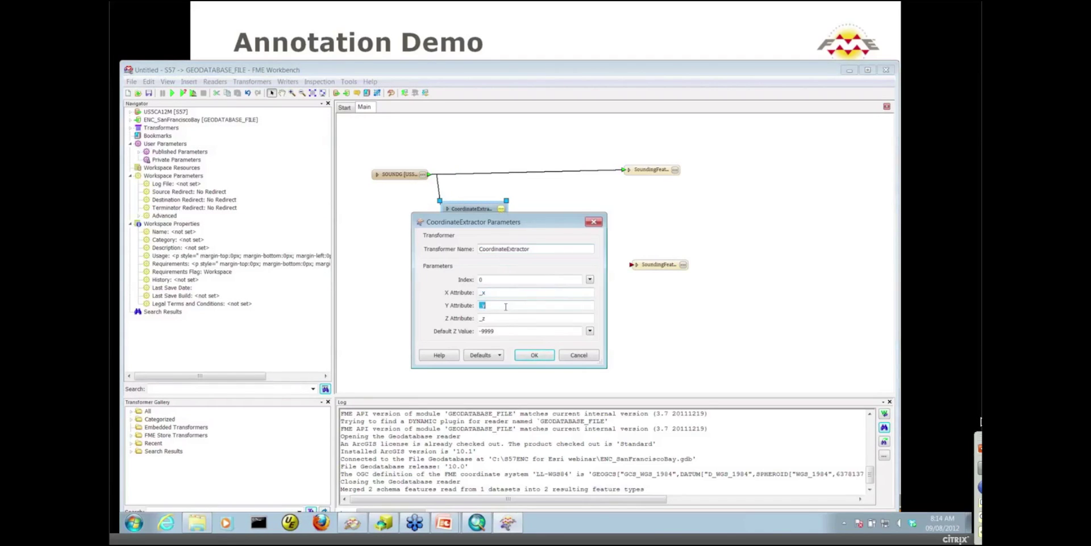
double_click(508, 321)
double_click(506, 292)
double_click(506, 305)
double_click(507, 319)
click(534, 355)
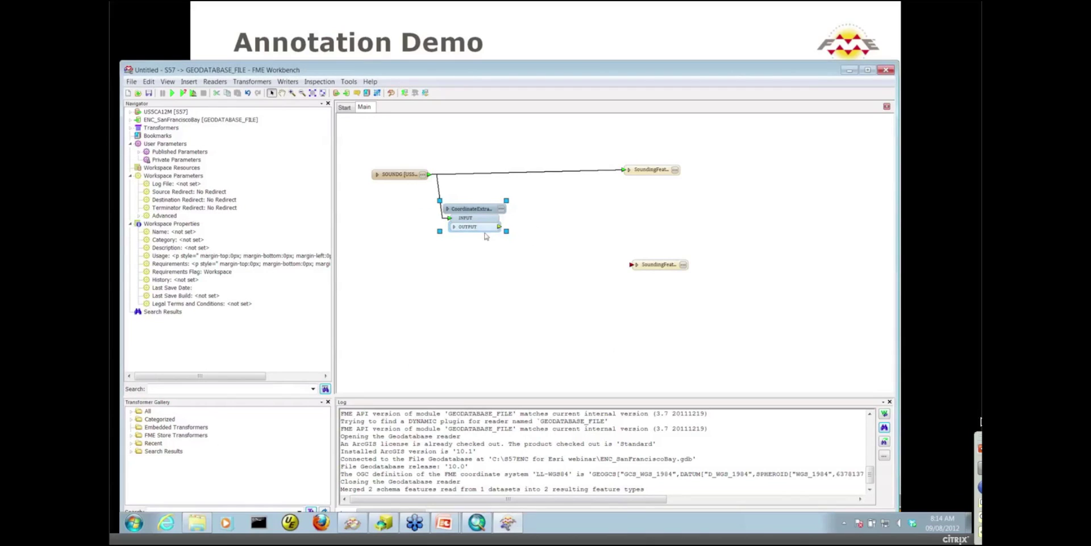
drag(500, 229, 502, 229)
text(lab)
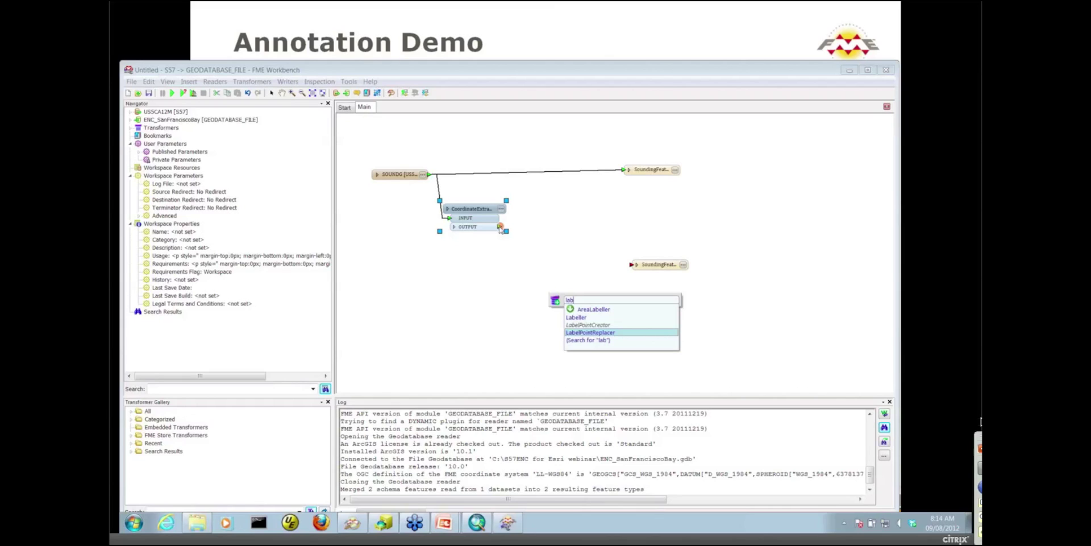
- Add a LabelPointReplacer after the extractor that labels with _z at height .00004
key(Return)
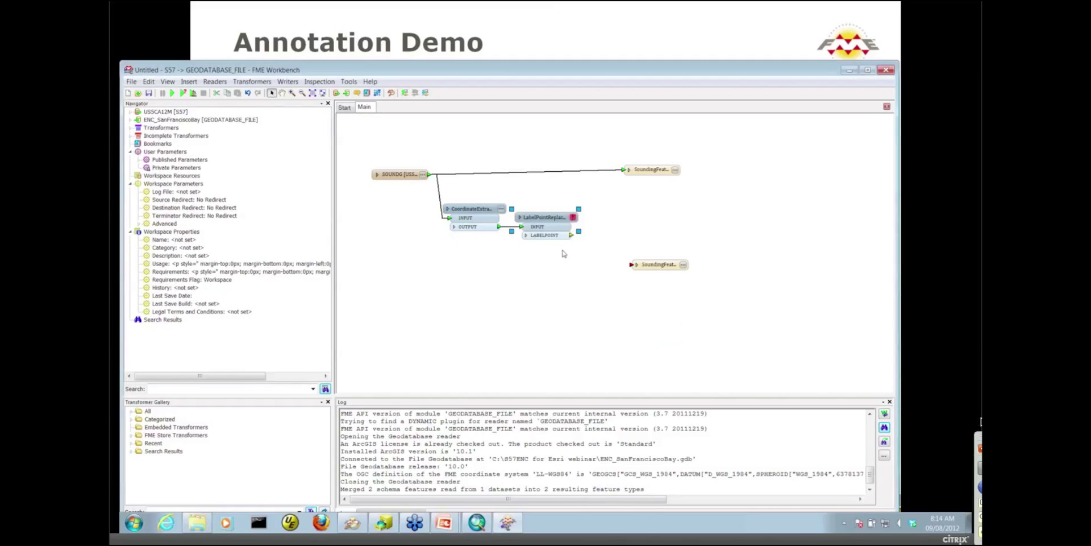
click(573, 217)
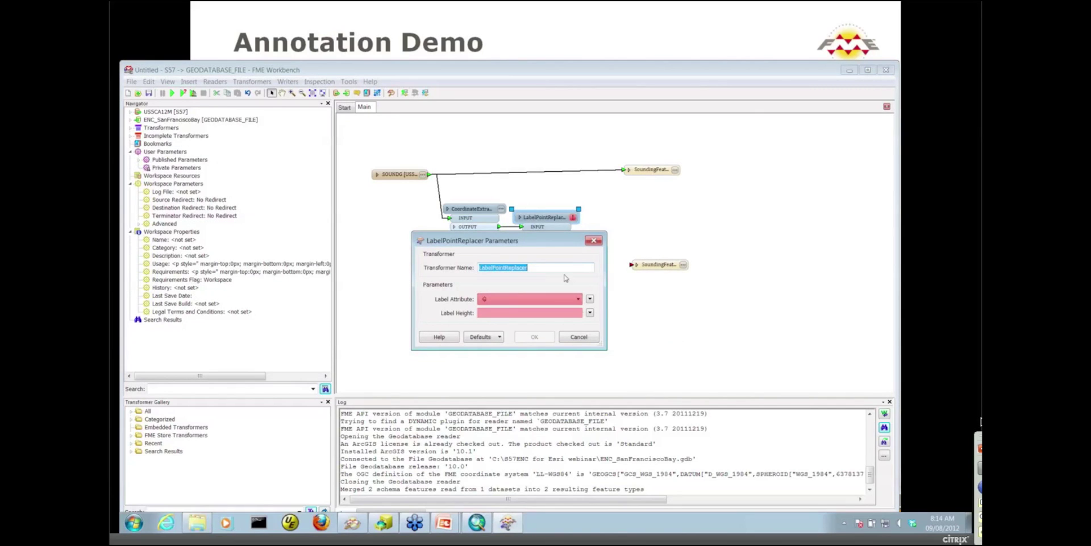
click(579, 299)
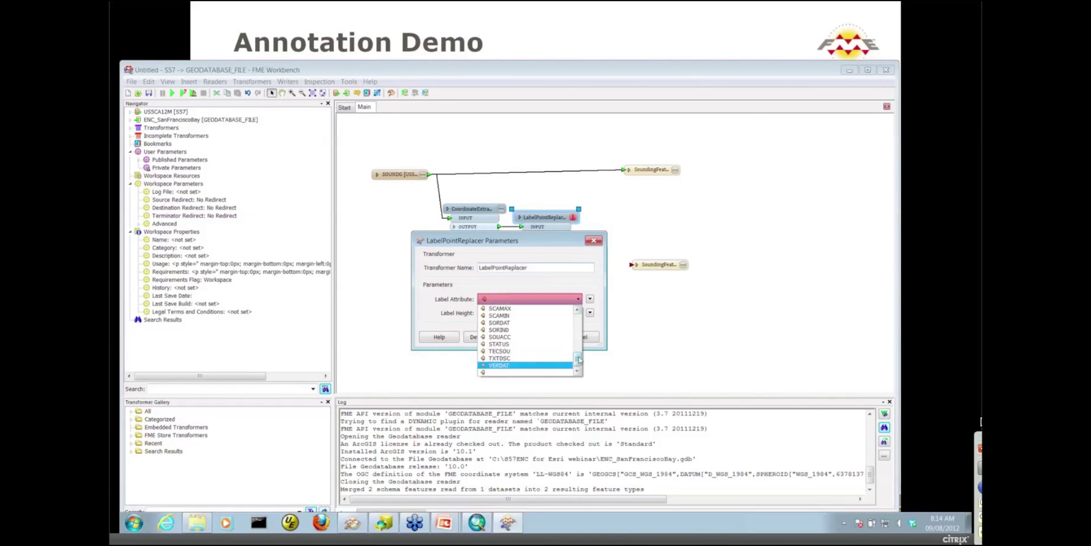
scroll(570, 354, up, 10)
click(522, 323)
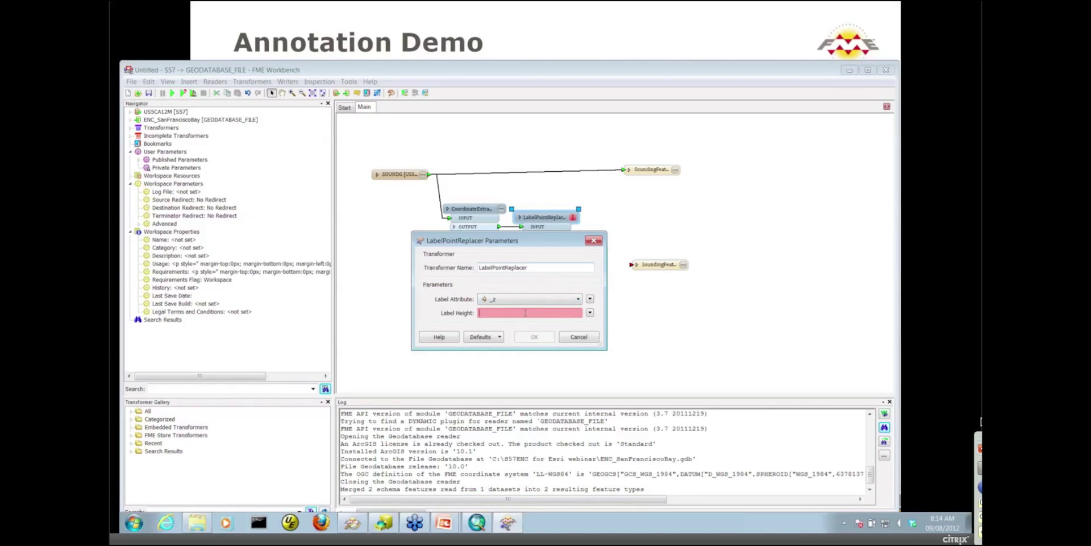
text(.00004)
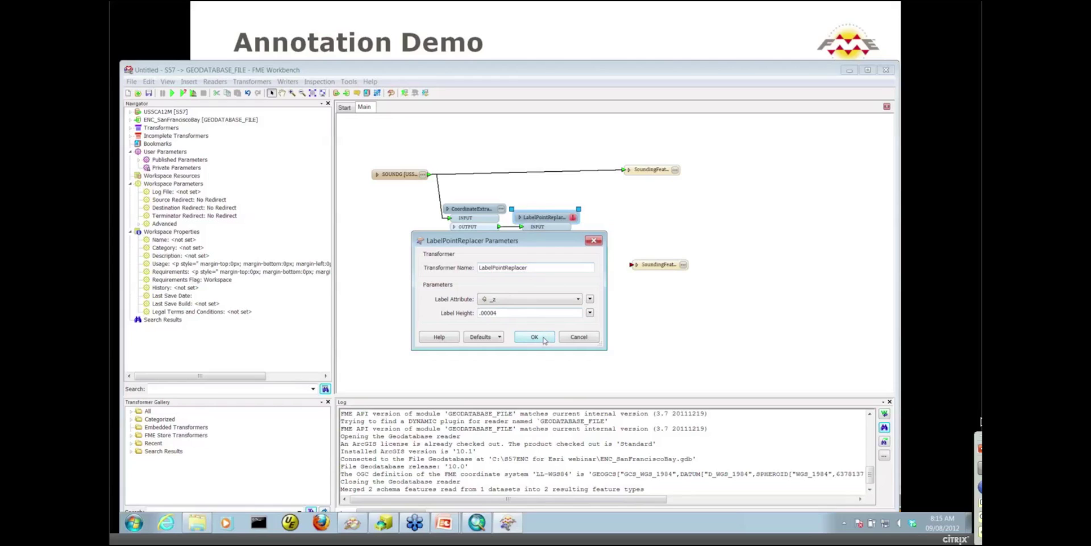
click(535, 337)
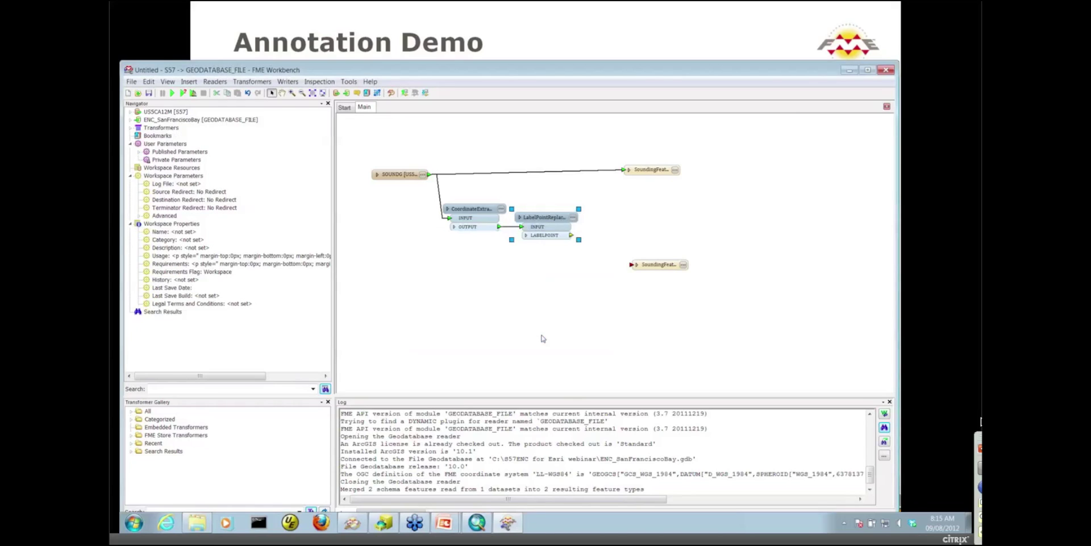
- Connect the LABELPOINT output to the second sounding writer and move that writer beside the transformers
drag(571, 234, 628, 264)
drag(662, 266, 664, 206)
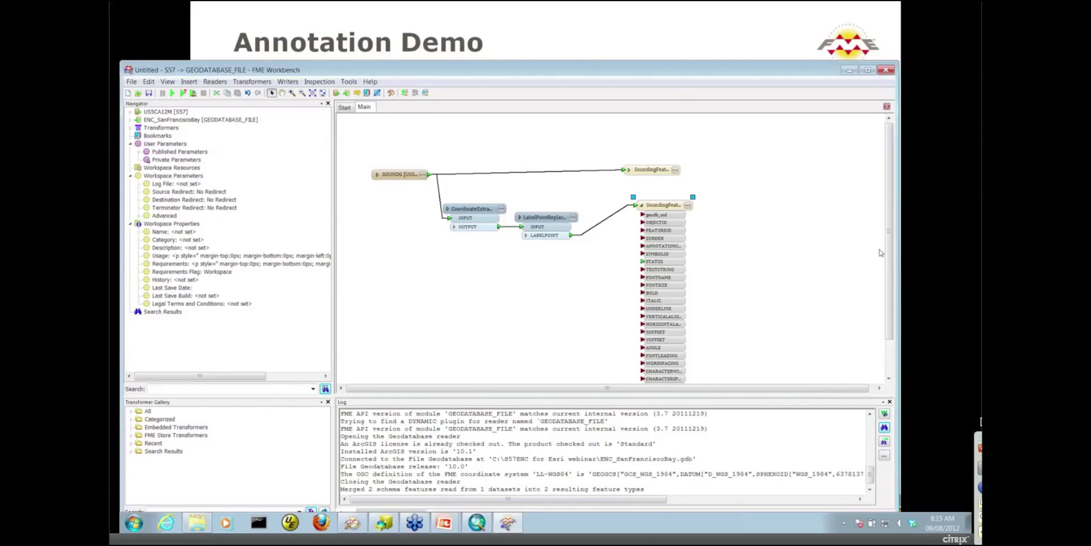
scroll(888, 258, down, 3)
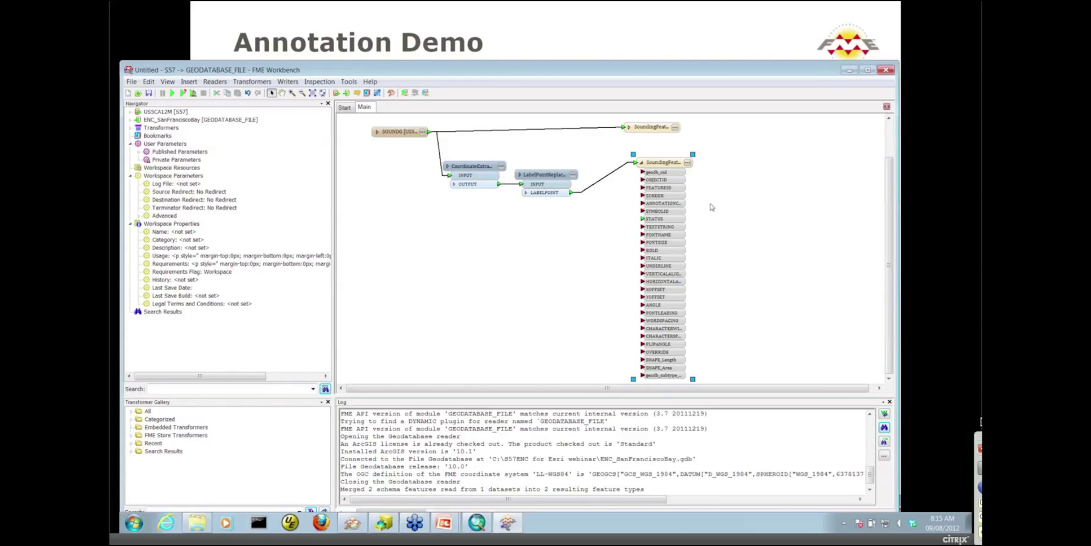
- Review the sounding writer's format attributes without changes, then bring up ArcCatalog
click(687, 163)
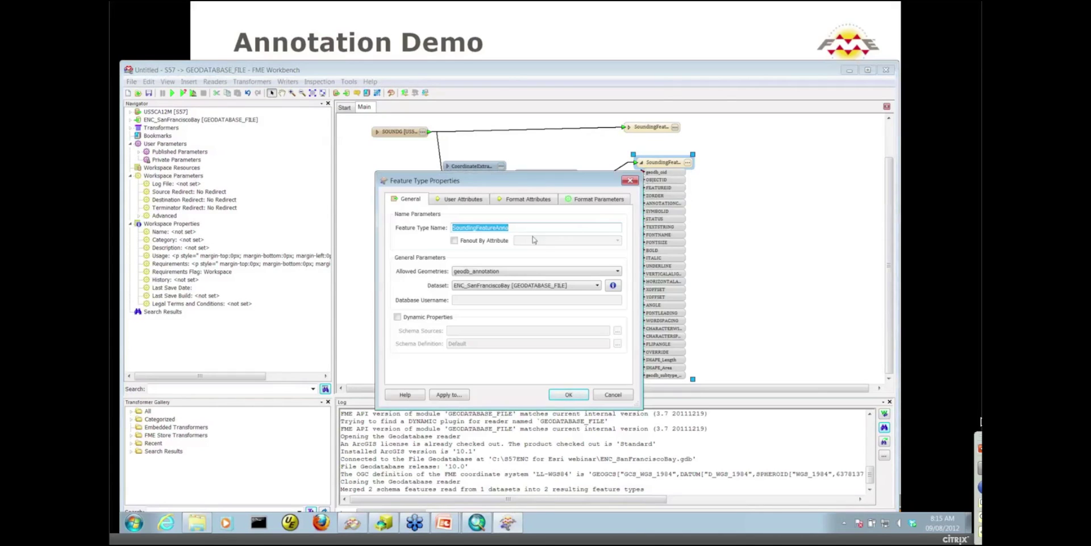
click(520, 201)
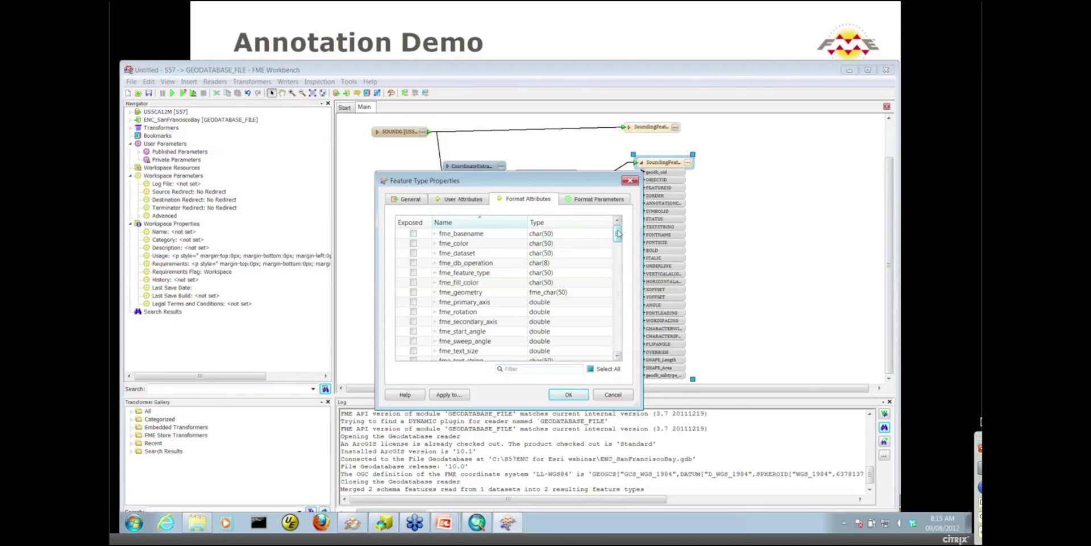
drag(617, 233, 618, 250)
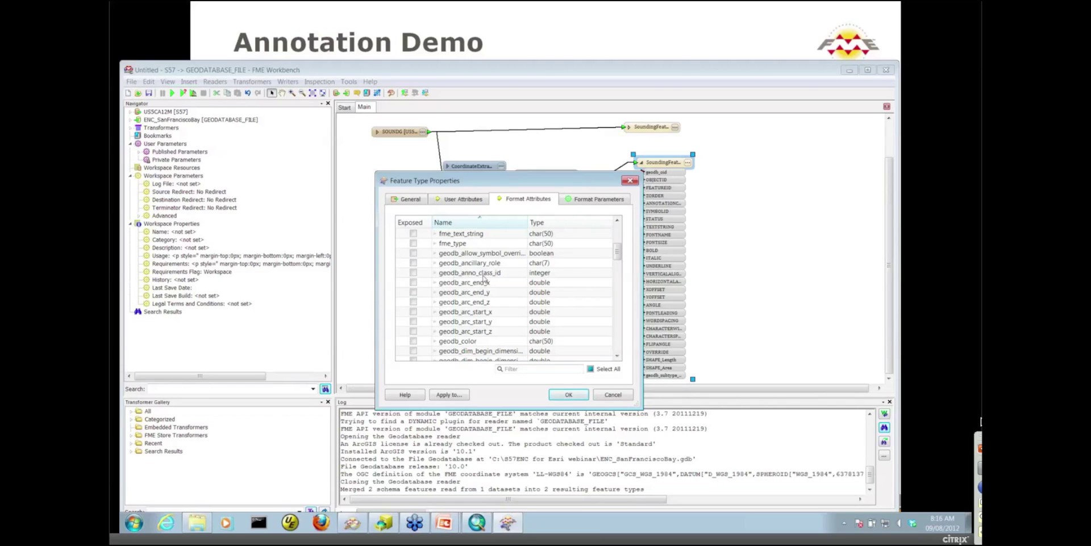
click(609, 395)
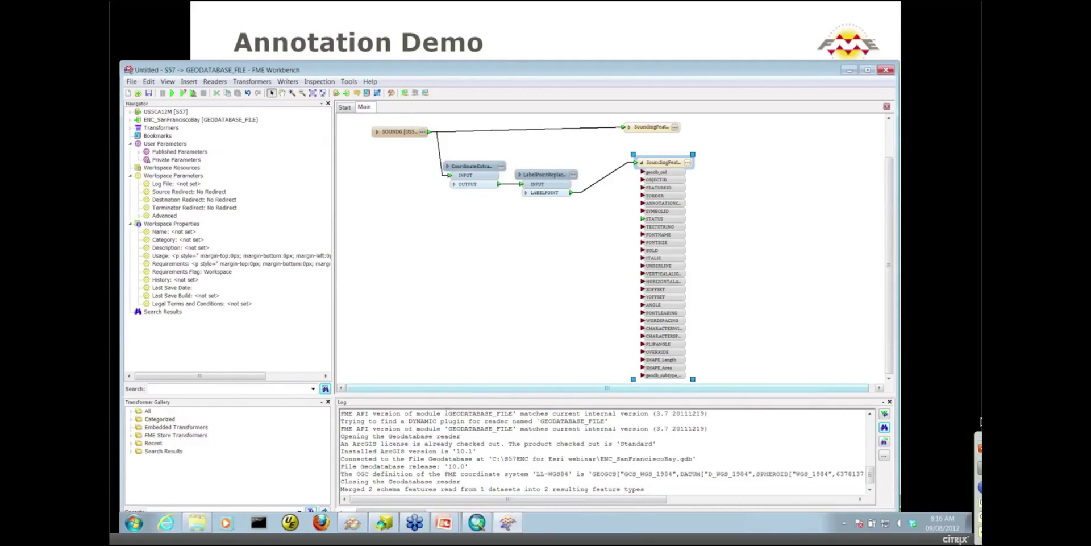
mouse_move(386, 524)
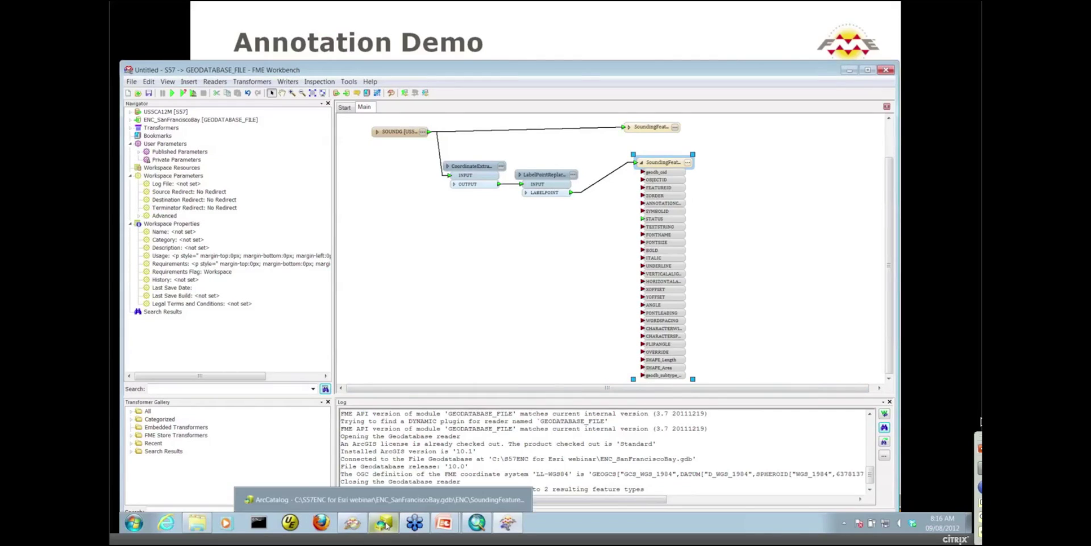
click(382, 525)
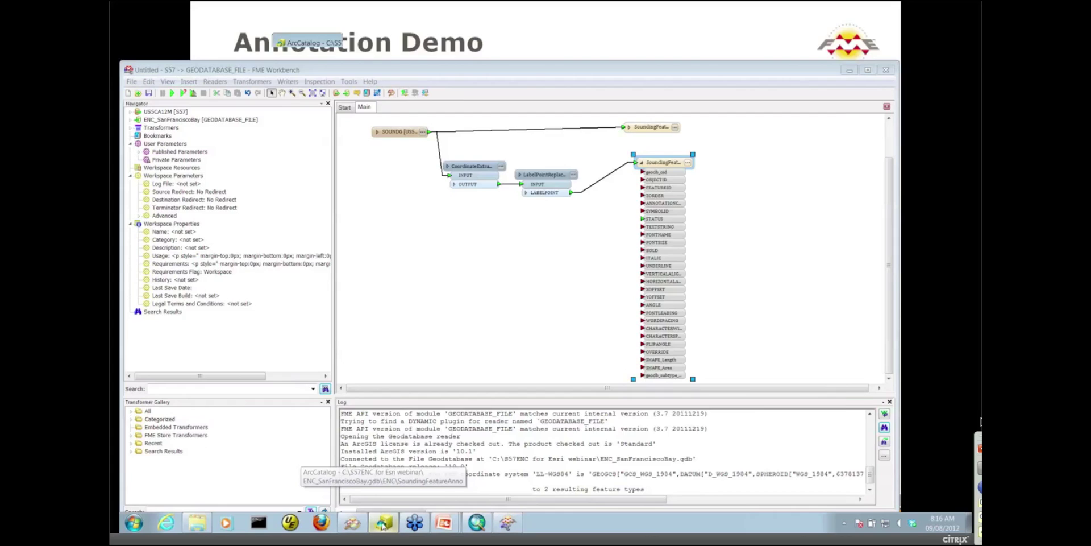
right_click(388, 282)
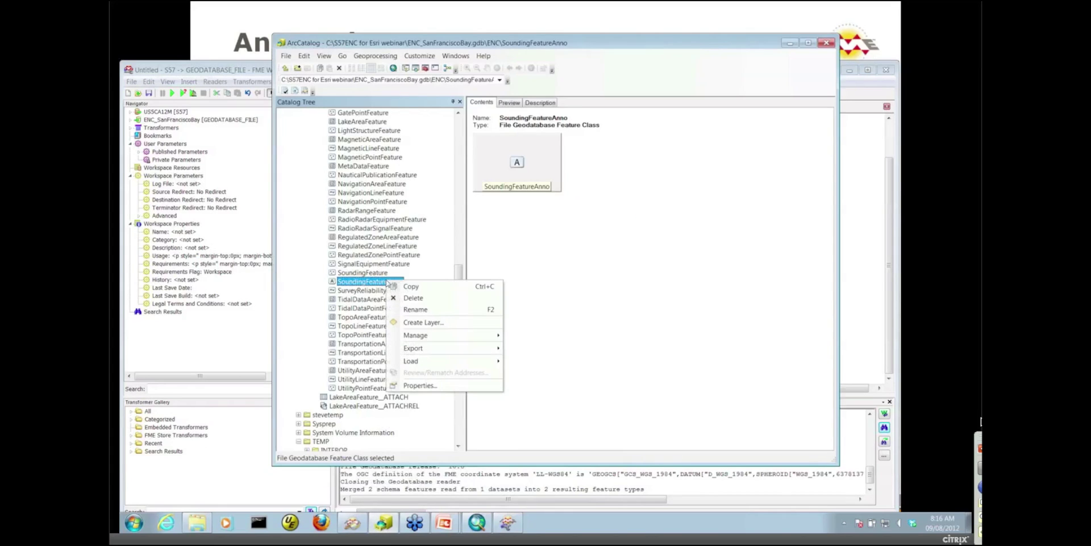
click(410, 386)
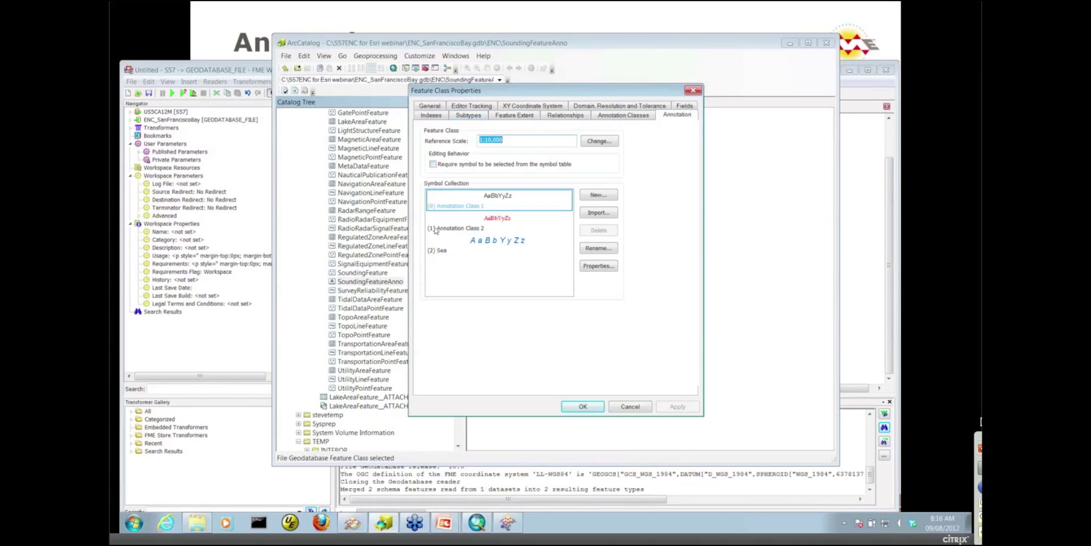
mouse_move(435, 233)
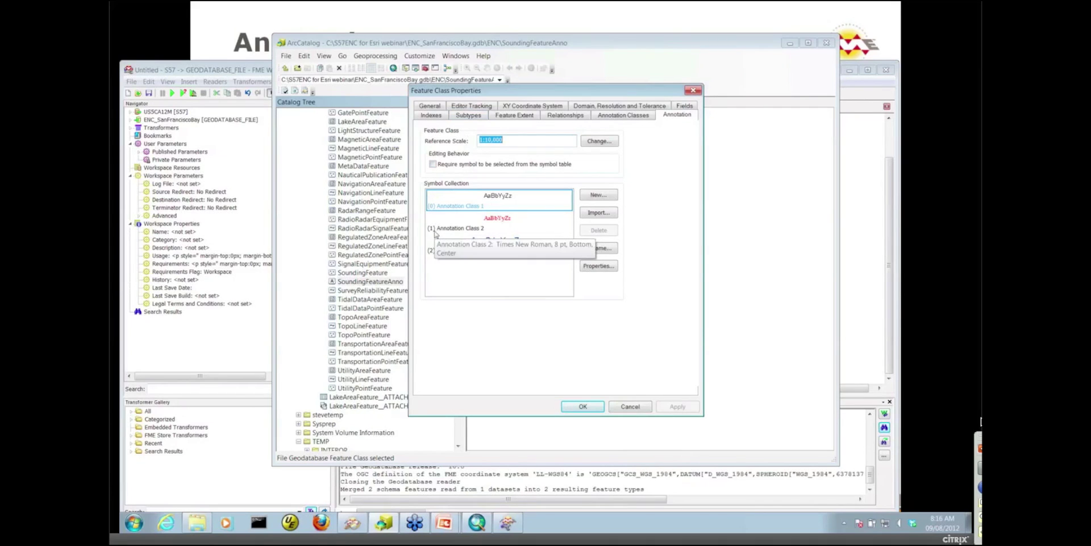
mouse_move(432, 211)
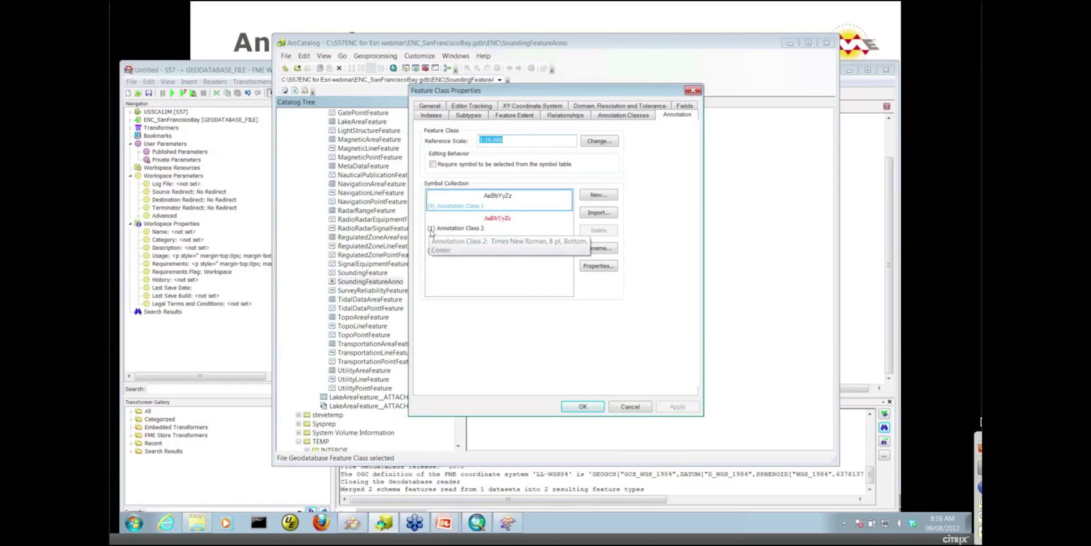
click(467, 117)
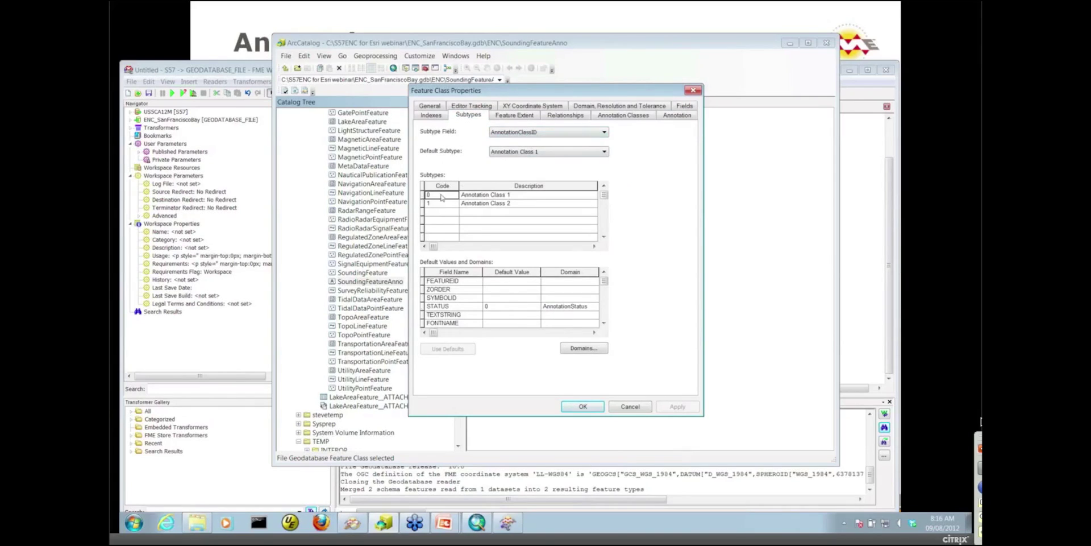
click(483, 204)
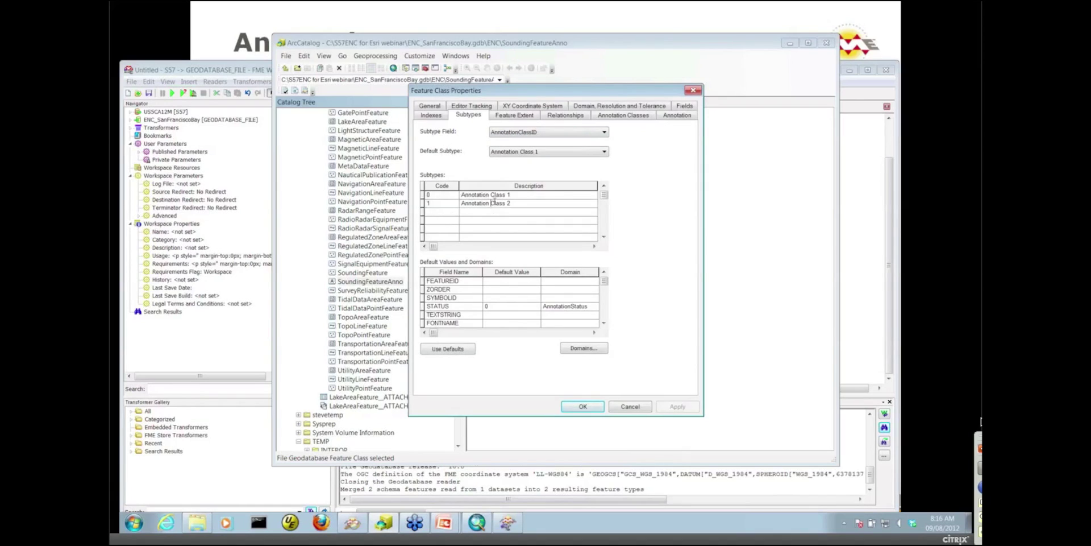
click(629, 407)
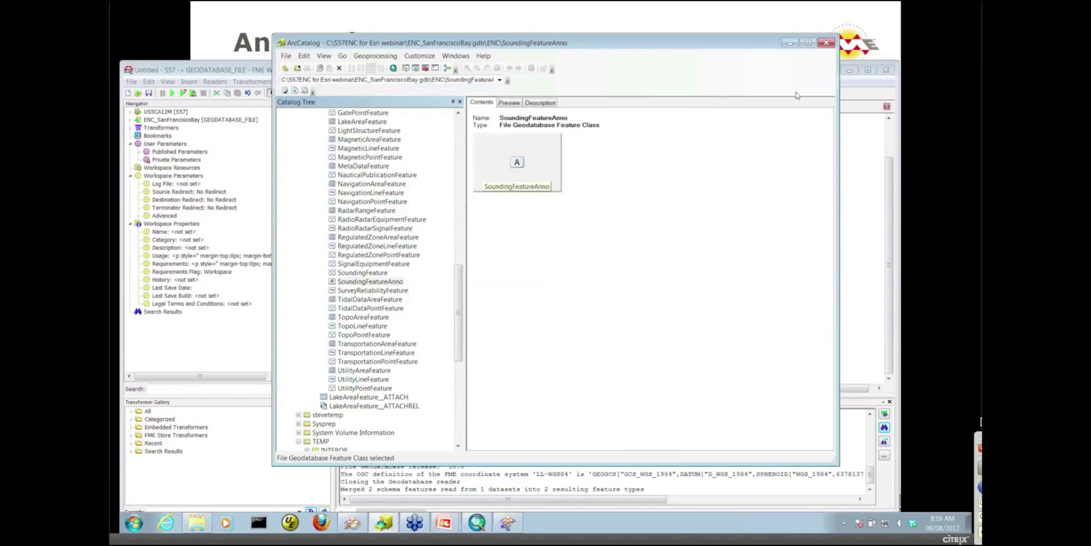
- Insert an AttributeCreator after LabelPointReplacer that sets geodb_anno_class_id to 1
click(792, 46)
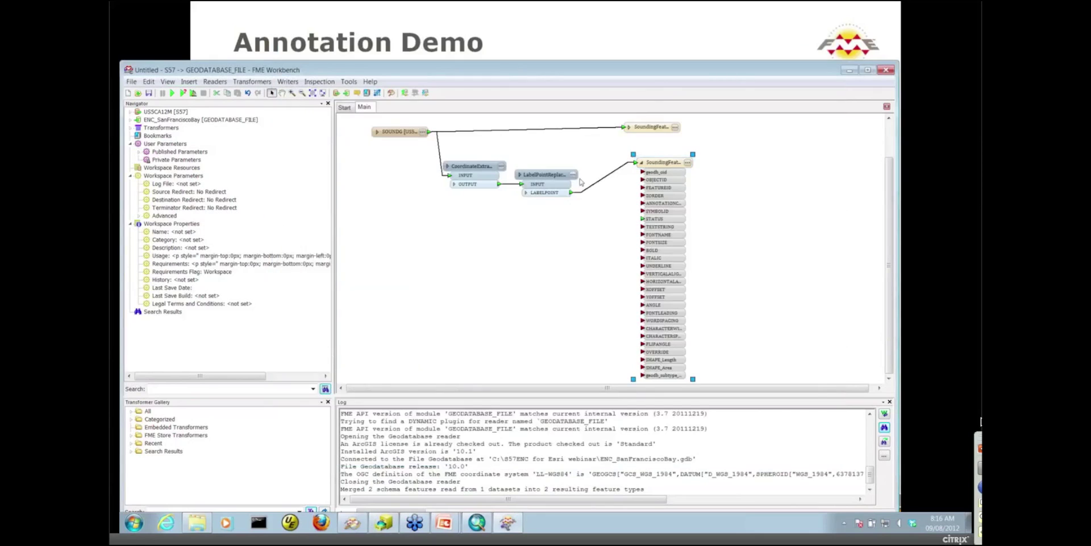
text(at)
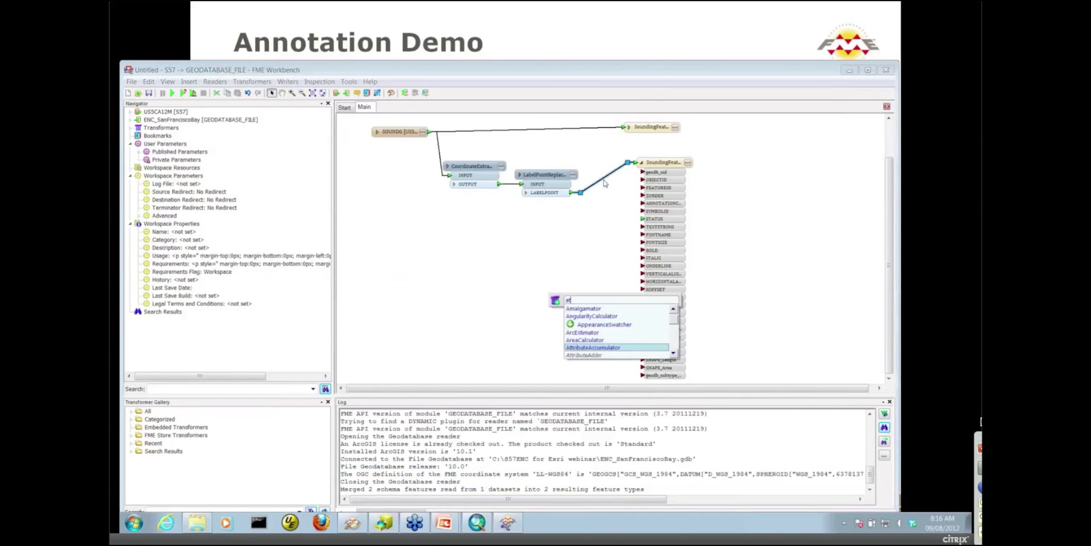
text(tributec)
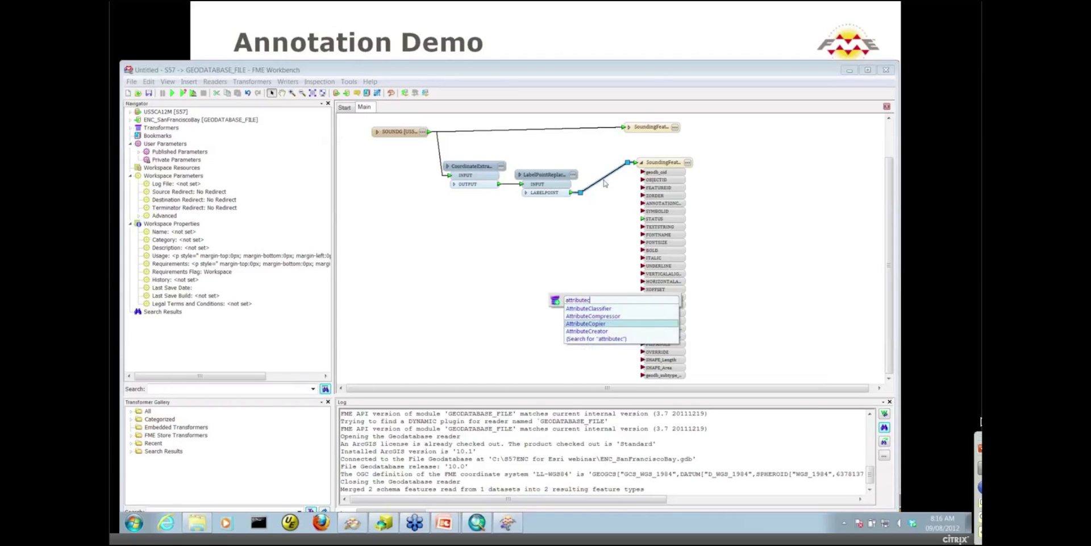
text(r)
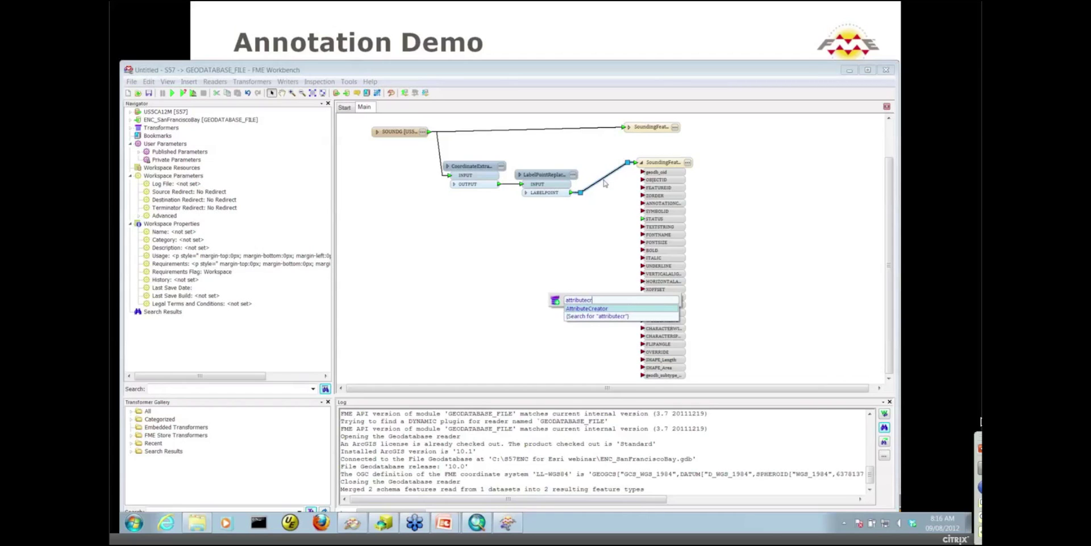
key(Return)
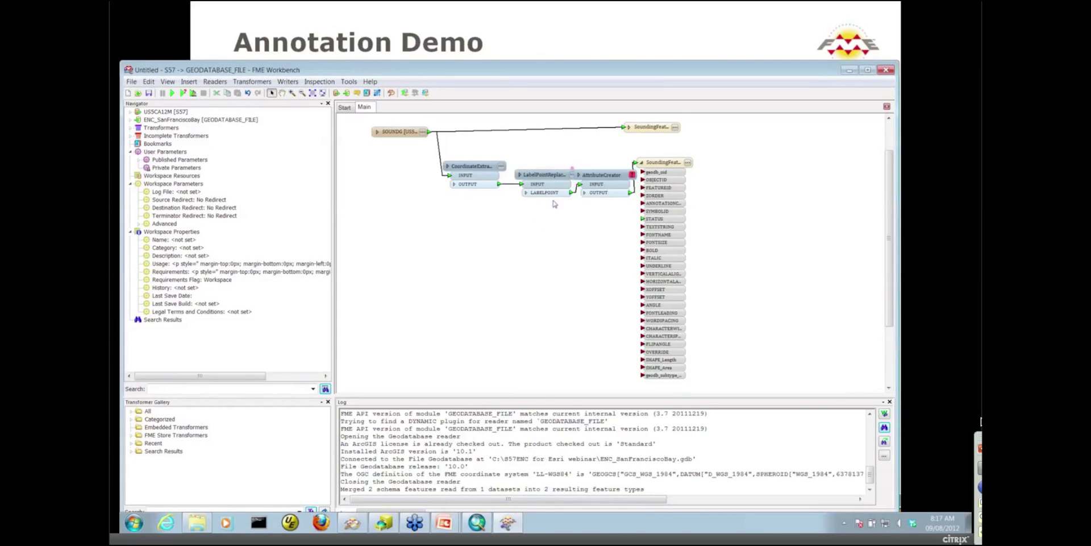
drag(631, 175, 571, 215)
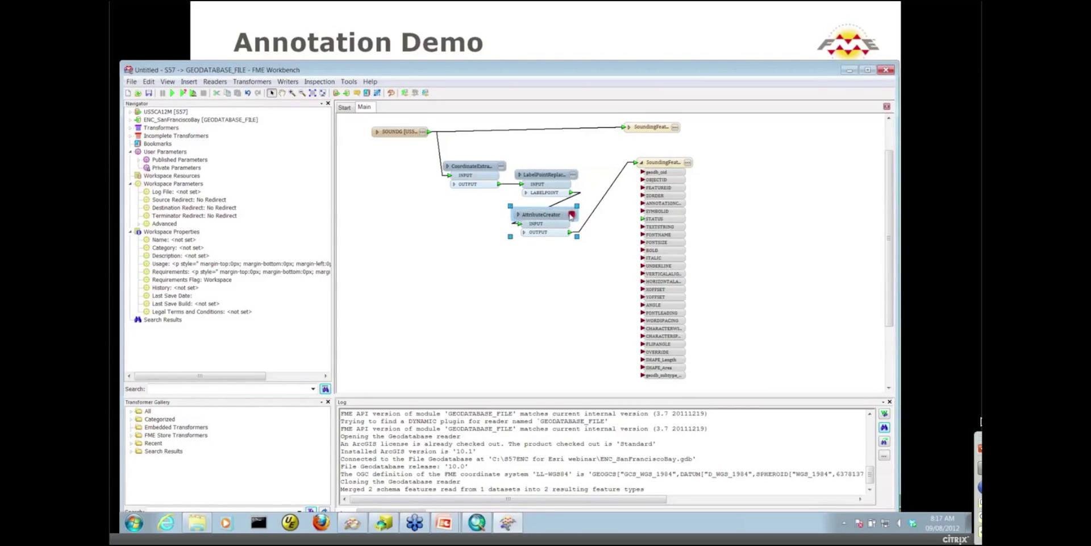
click(571, 215)
click(429, 281)
text(geo)
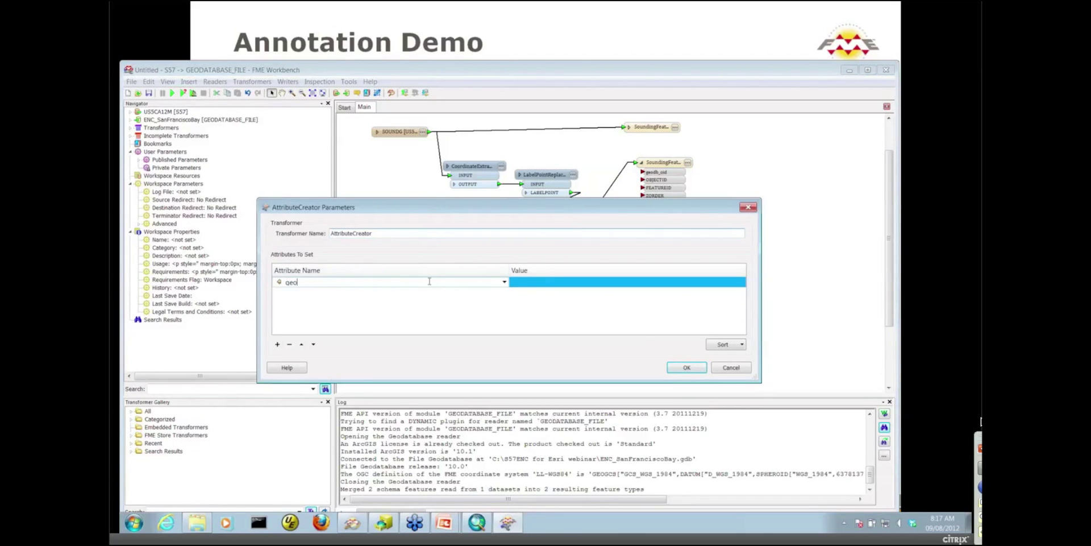
text(db_anno_class_id)
click(523, 284)
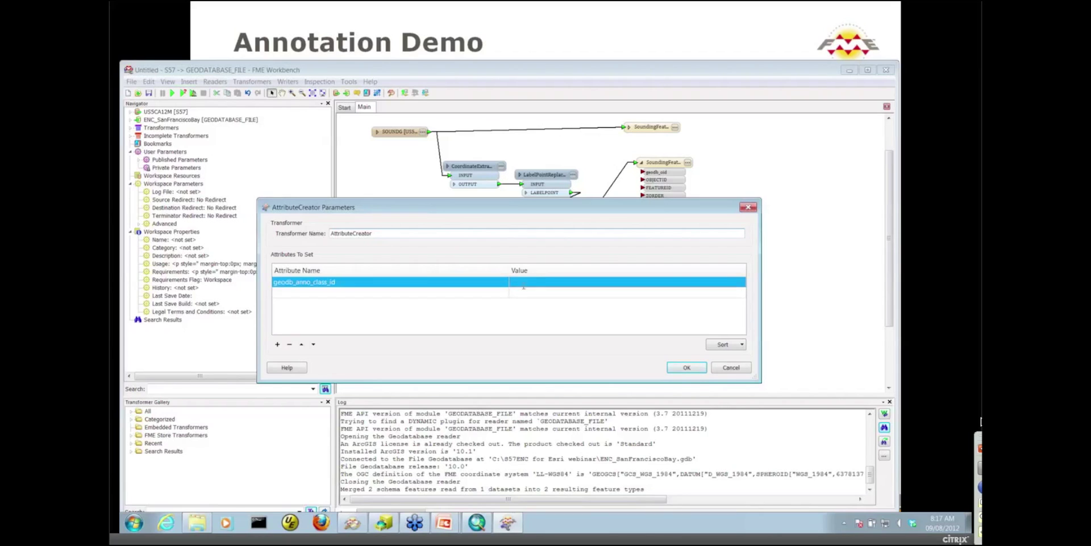
text(1)
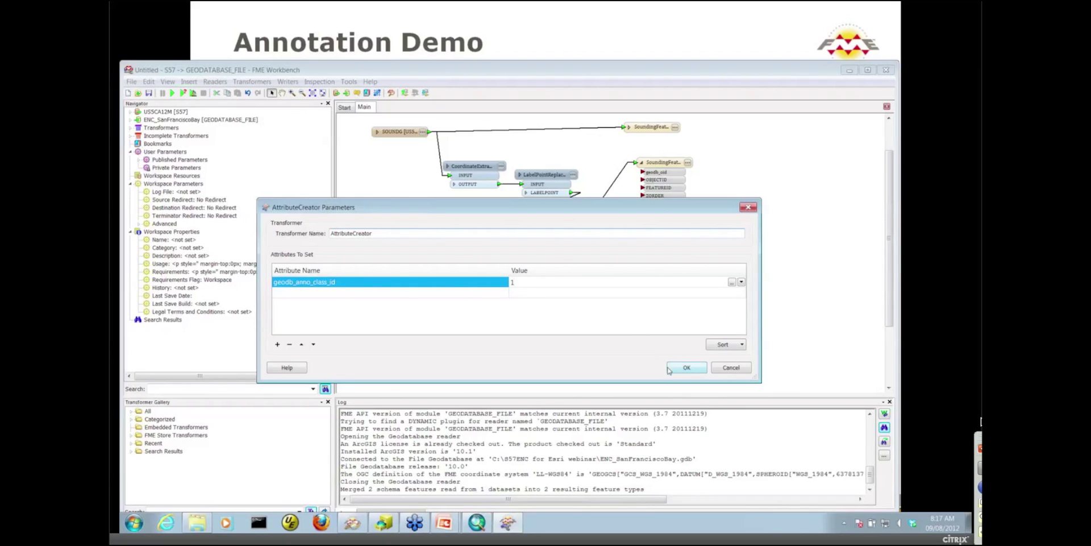
- Confirm the AttributeCreator, then browse the writer's format attributes down to geodb_font_name
click(675, 370)
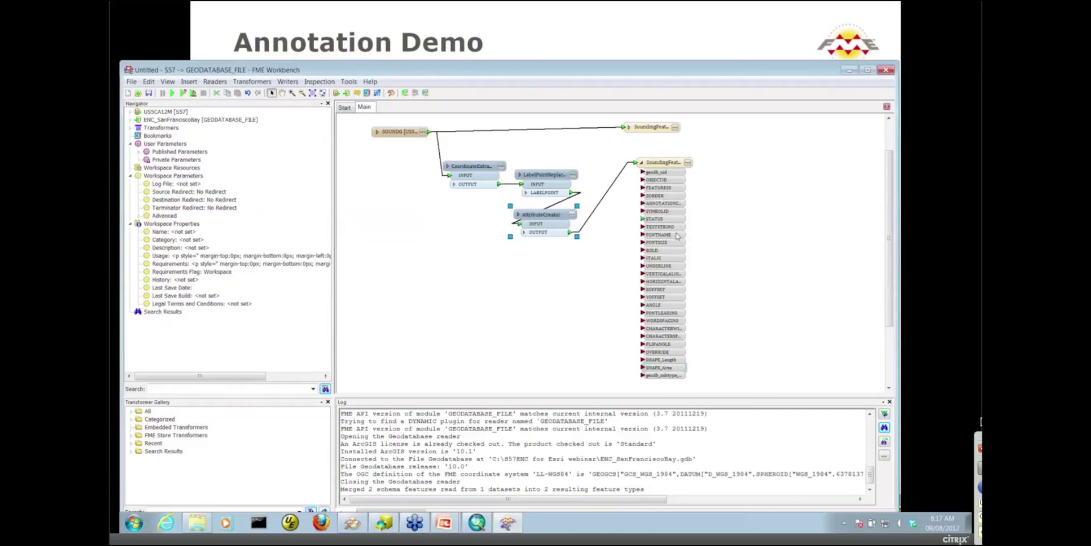
click(689, 164)
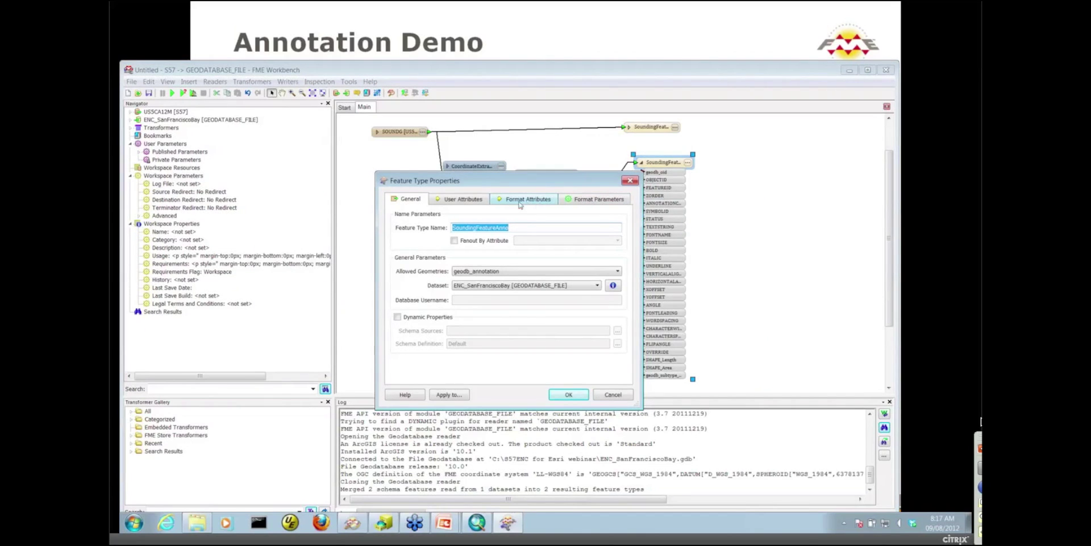
click(528, 200)
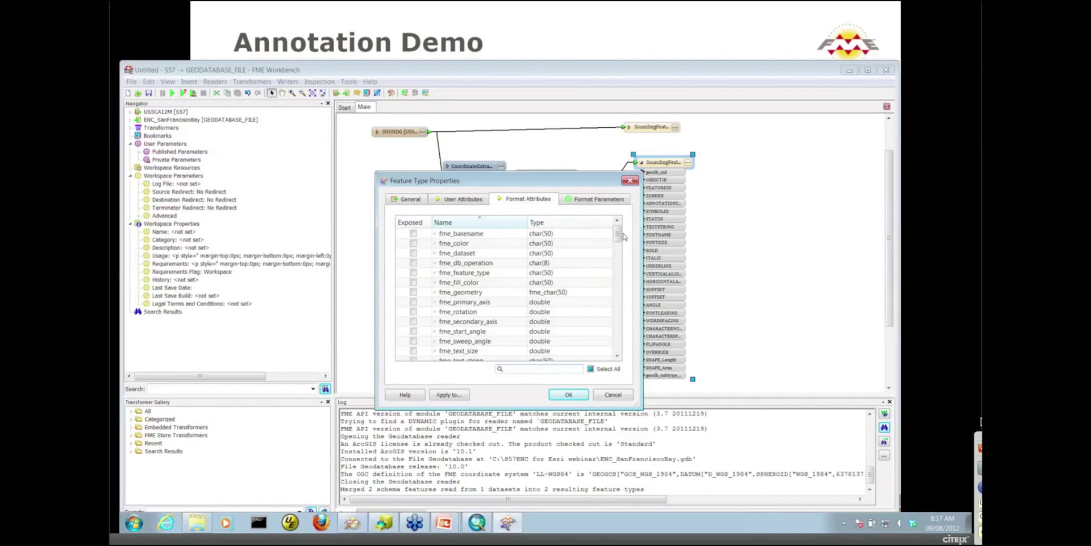
drag(618, 234, 618, 296)
drag(507, 282, 503, 304)
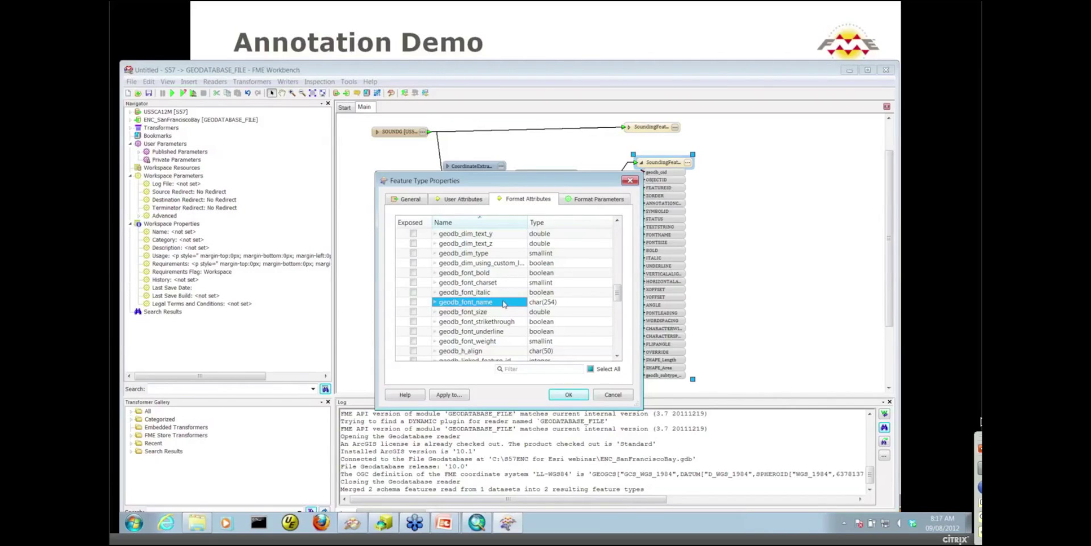
- Add geodb_font_name = Arial to the AttributeCreator and run the translation, writing 1131 annotation features
click(613, 395)
click(572, 213)
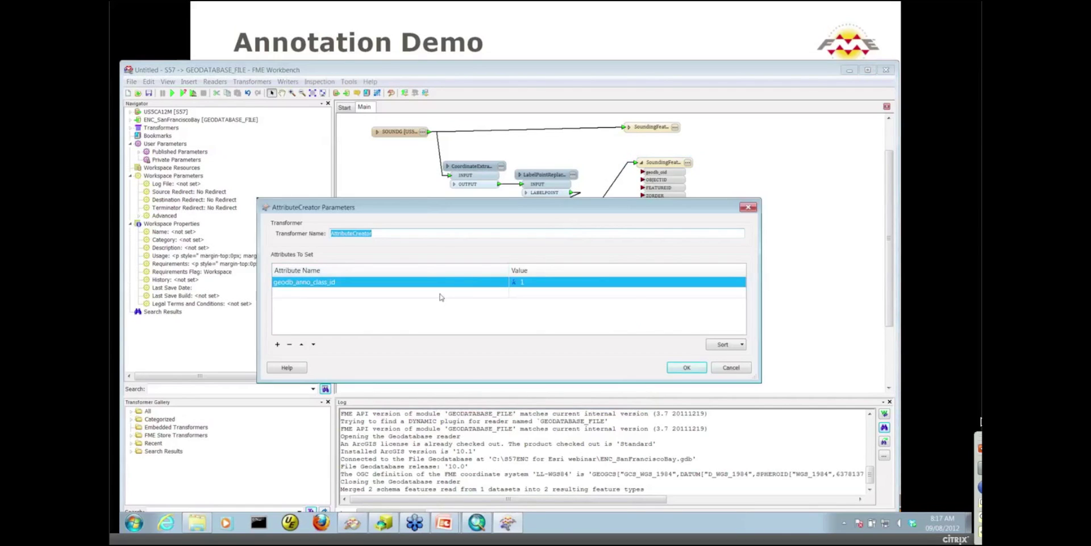
click(441, 294)
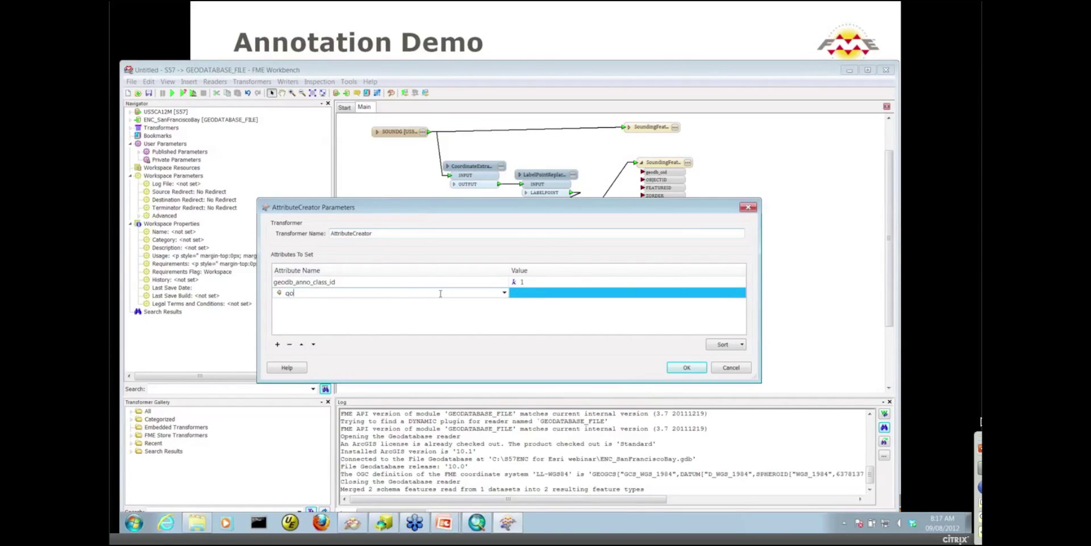
text(geodb_font_name)
click(567, 294)
text(Arial)
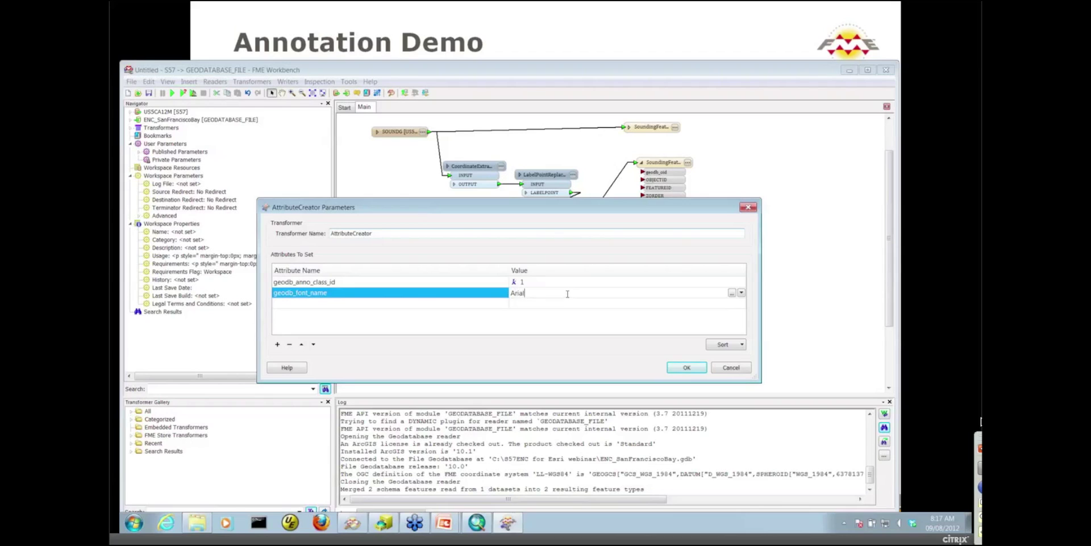
click(679, 369)
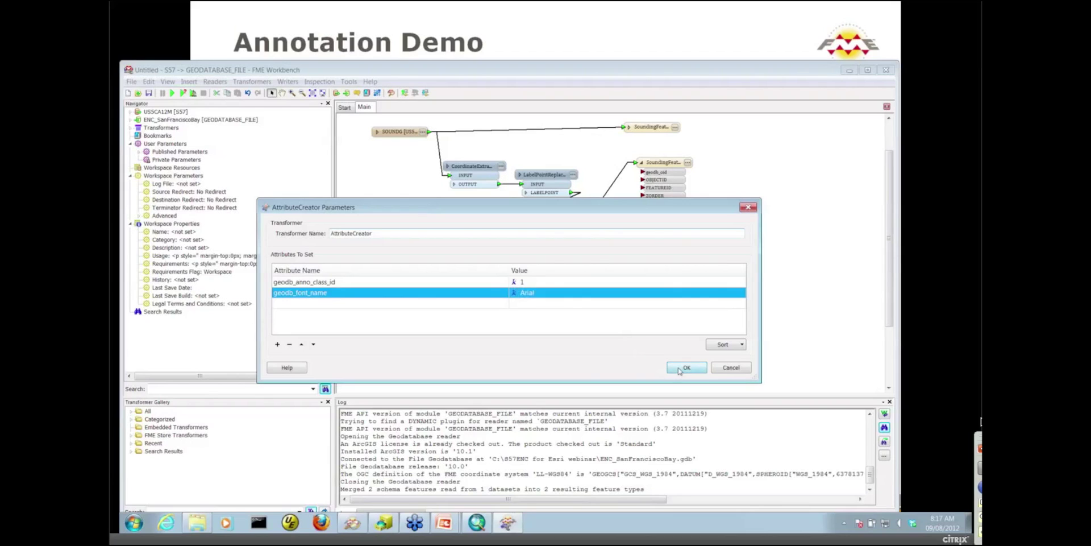
click(172, 93)
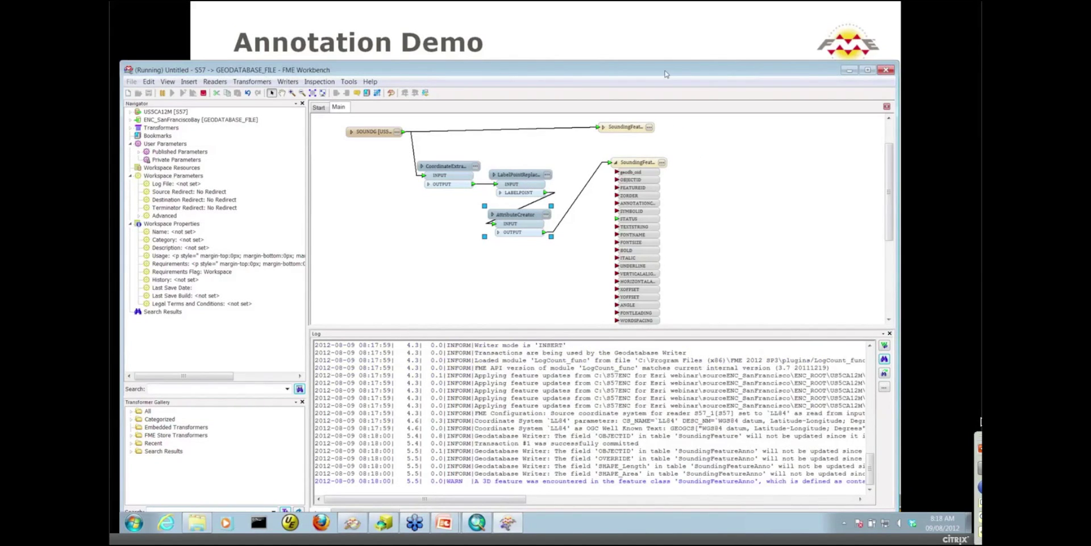
drag(666, 72, 666, 18)
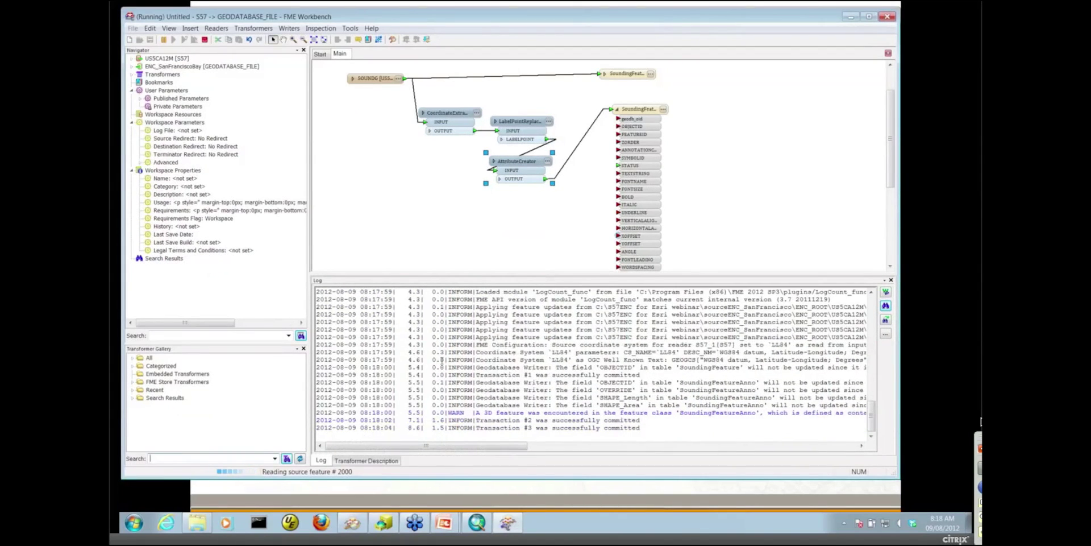
- Preview SoundingFeatureAnno in ArcCatalog and zoom in on the 2.1 sounding label
click(385, 527)
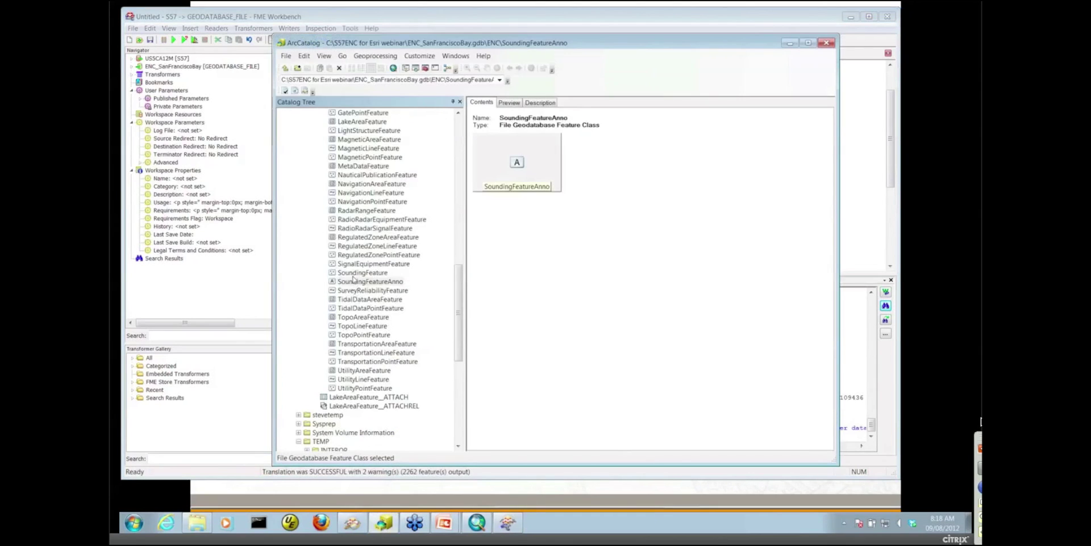
click(354, 282)
click(511, 104)
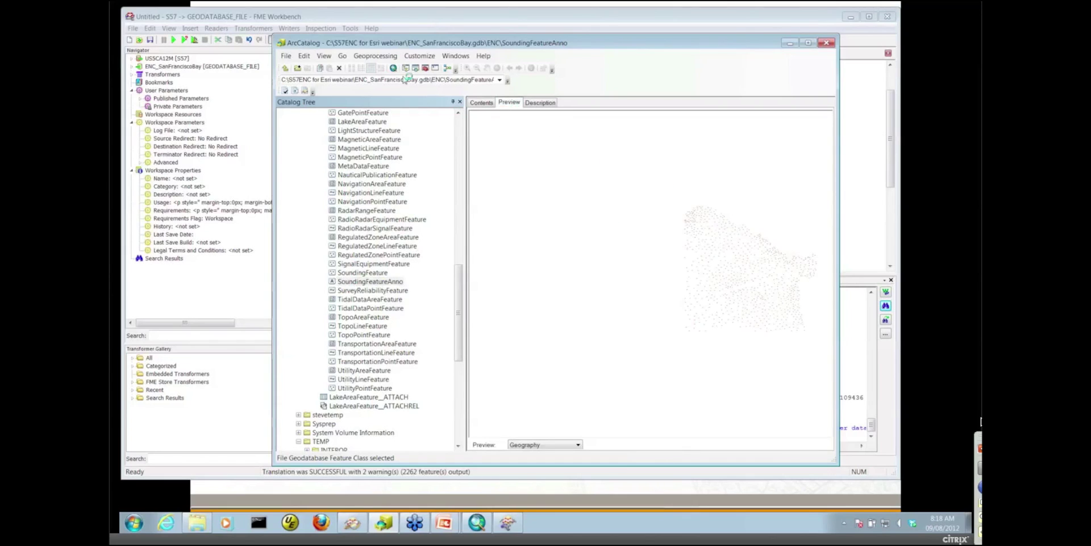
click(466, 68)
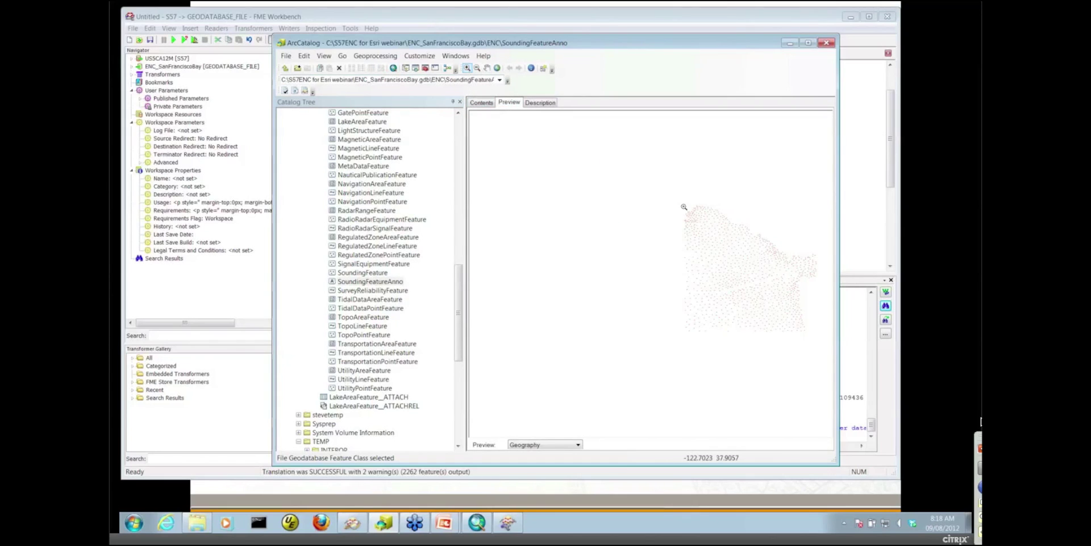
drag(684, 208, 682, 253)
drag(592, 288, 639, 329)
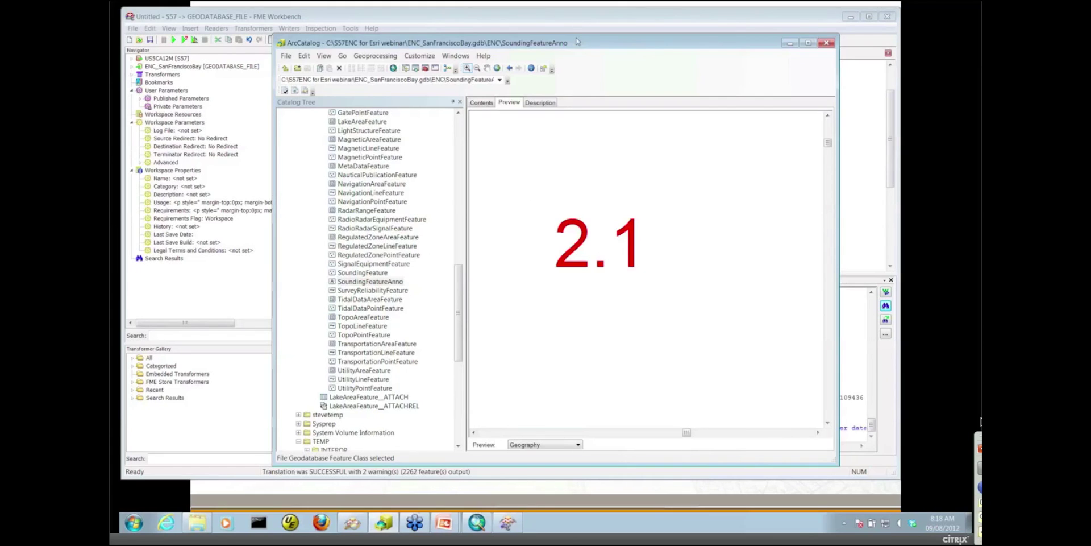
drag(577, 44, 550, 43)
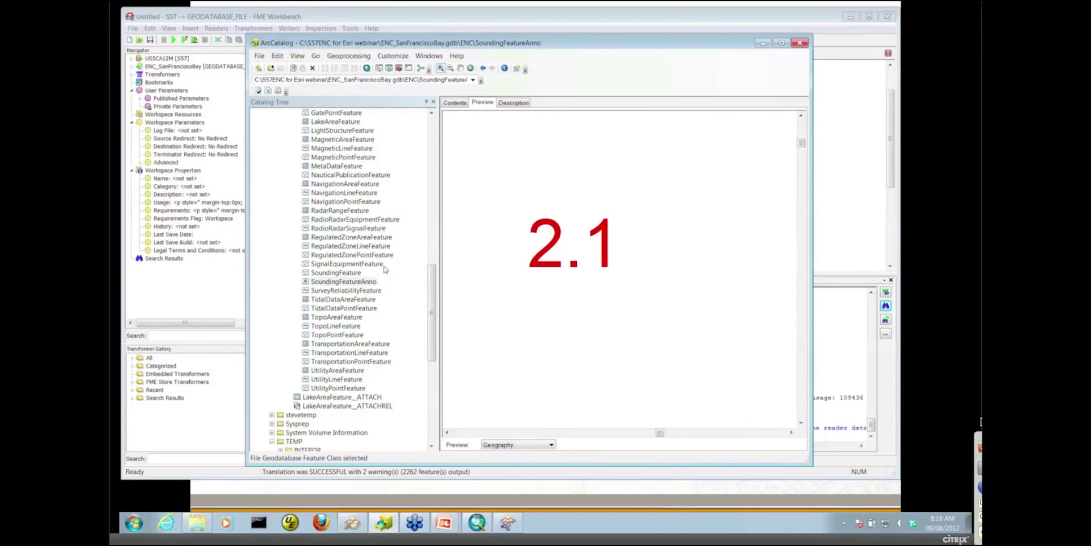
- Check SoundingFeatureAnno's annotation symbols, noting the Sea symbol with id 2, without changes
right_click(365, 283)
click(400, 385)
click(649, 115)
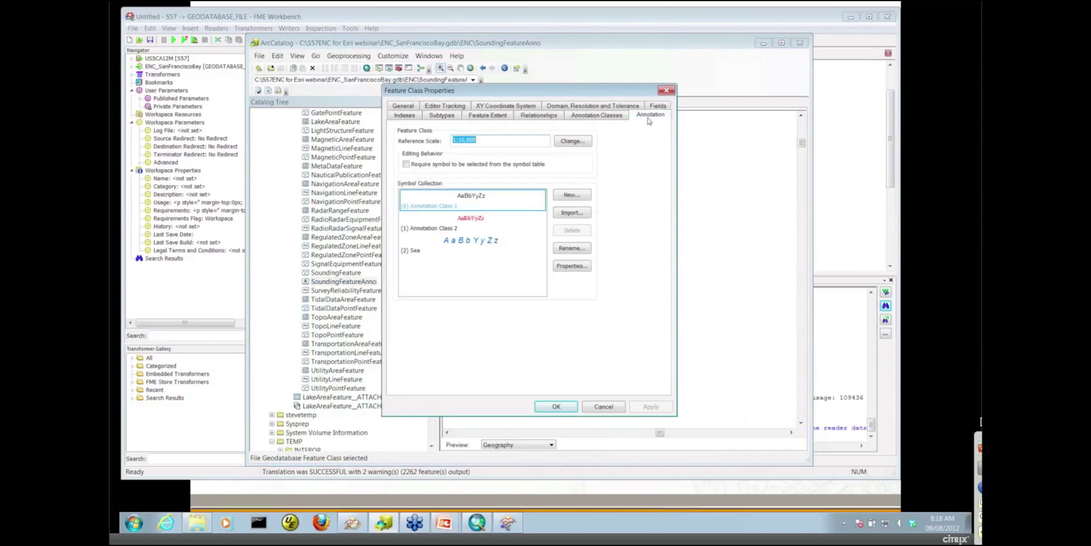
click(409, 254)
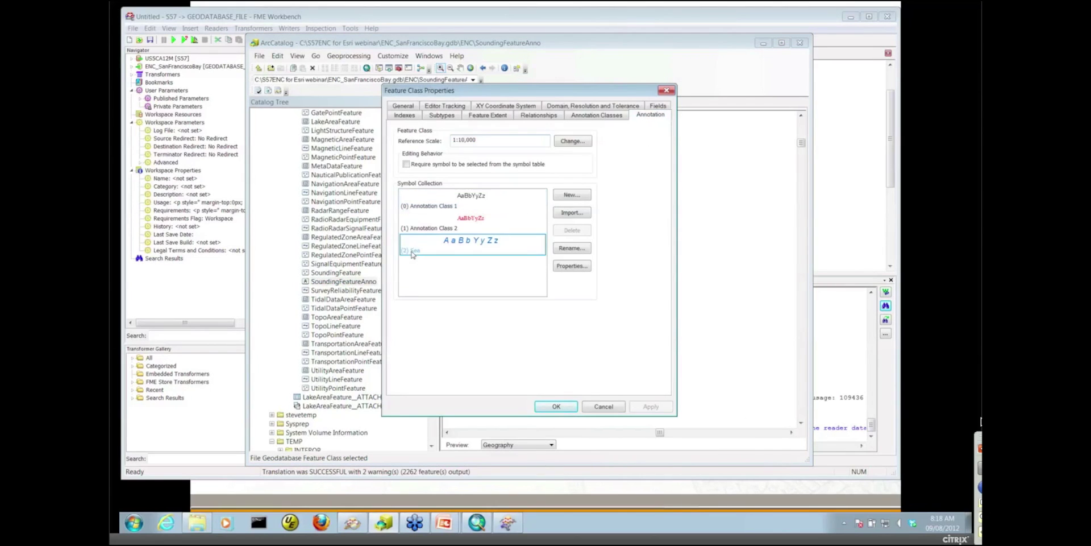
click(623, 409)
- Replace the AttributeCreator's font name and class attributes with a single geodb_symbol_id = 2
click(764, 43)
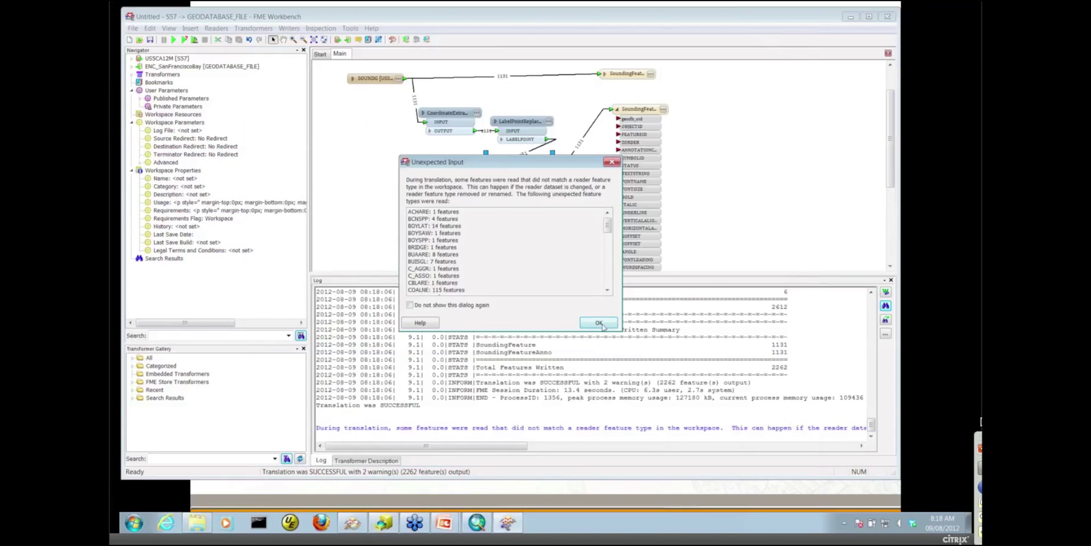
key(Return)
click(547, 161)
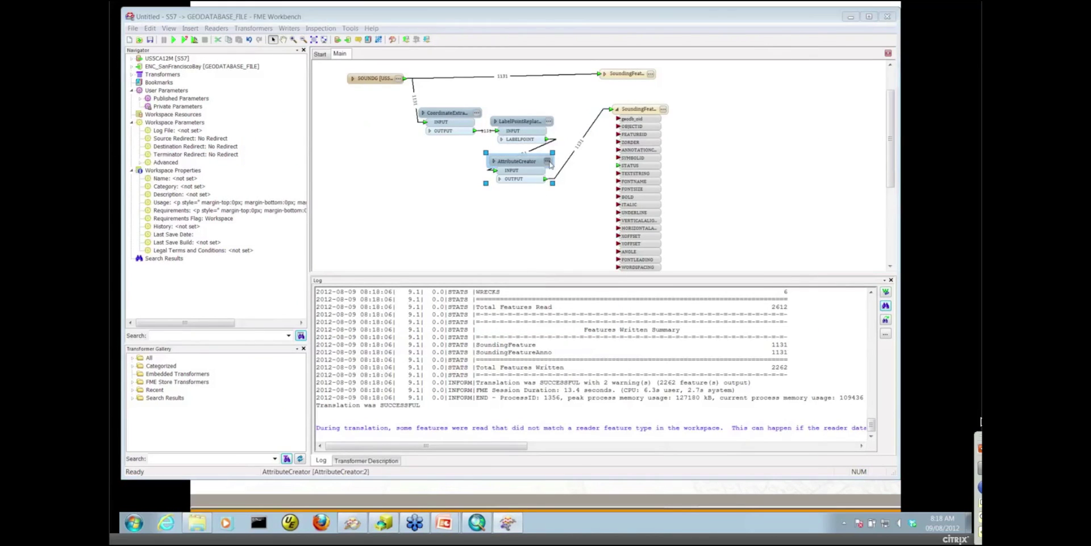
click(291, 291)
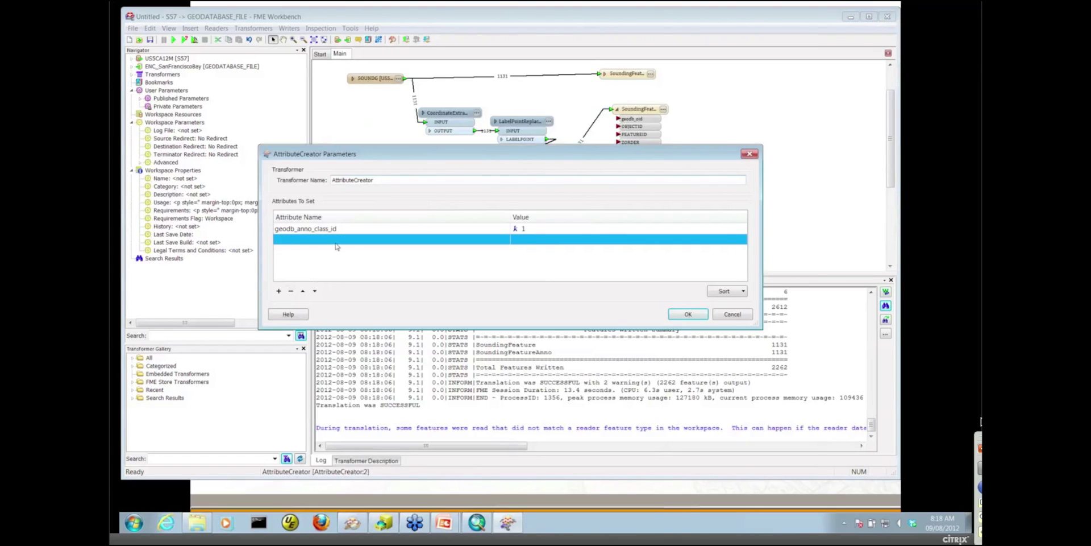
click(290, 291)
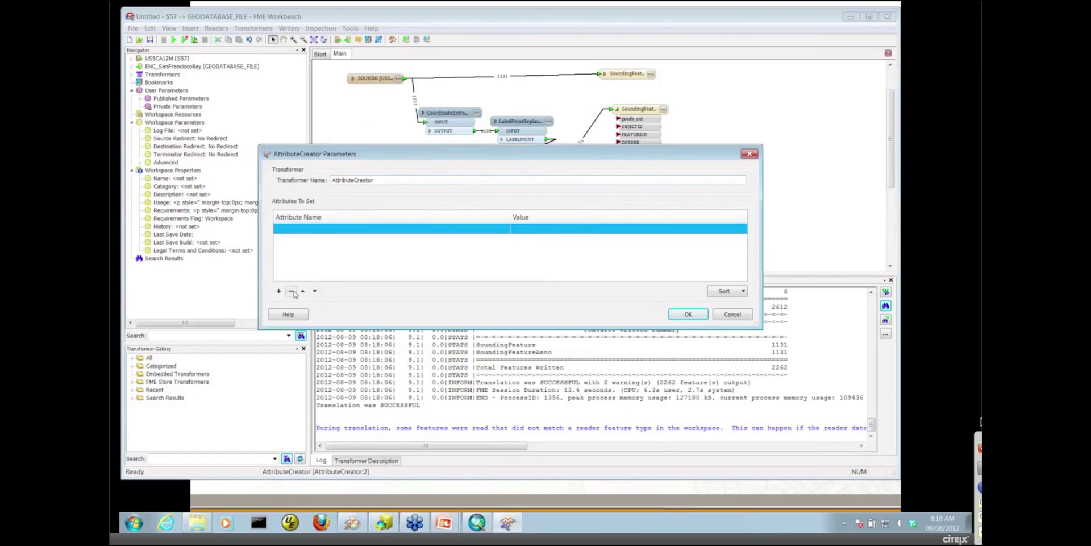
click(349, 228)
text(geodb_)
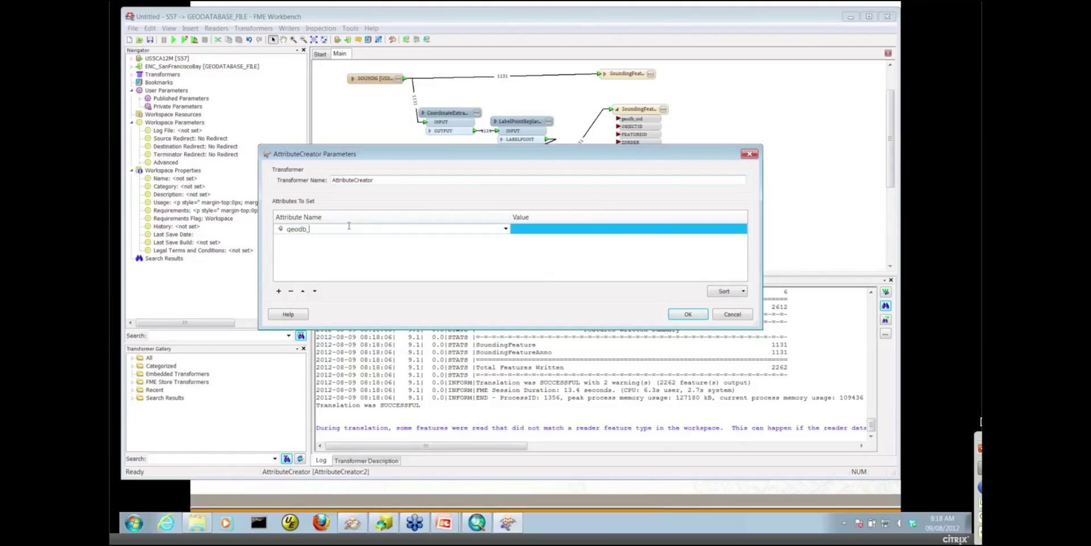
text(symbol_id)
click(535, 229)
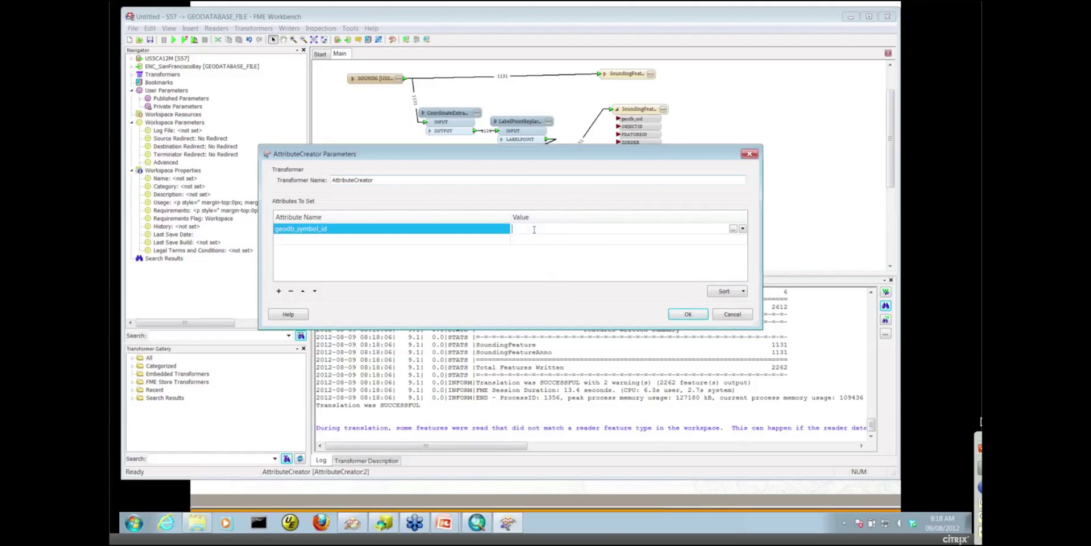
click(688, 314)
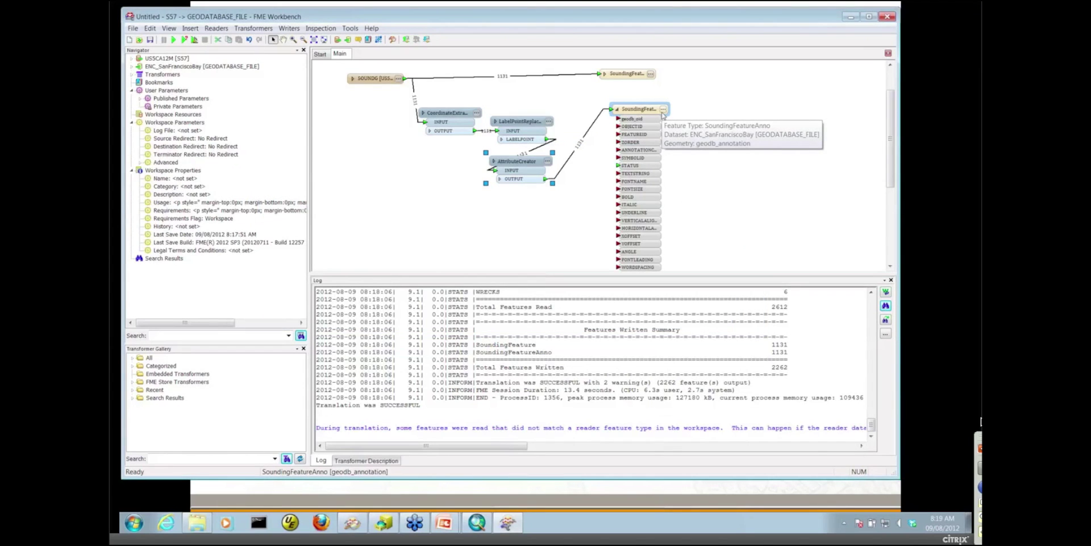
click(662, 109)
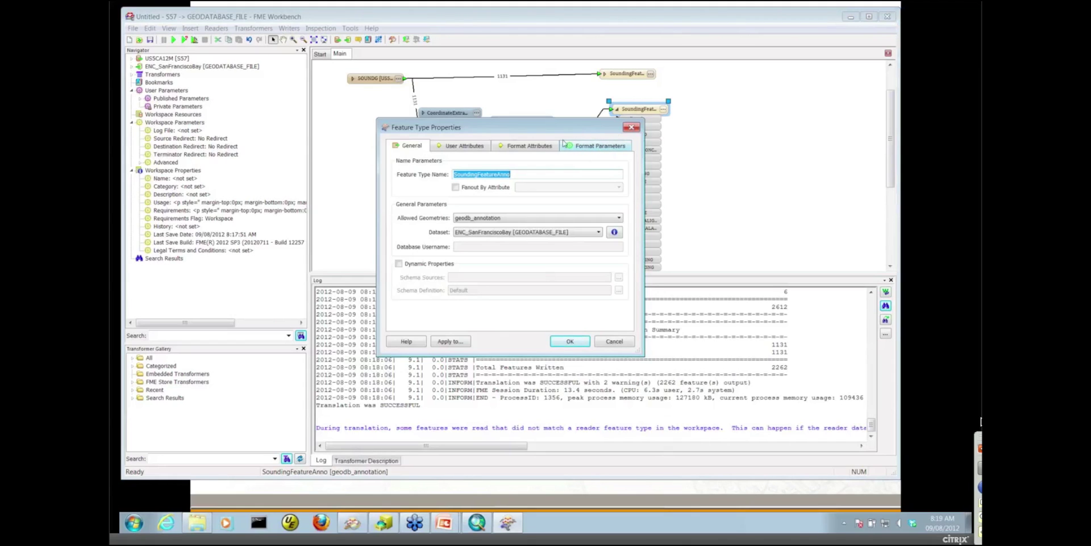
click(608, 147)
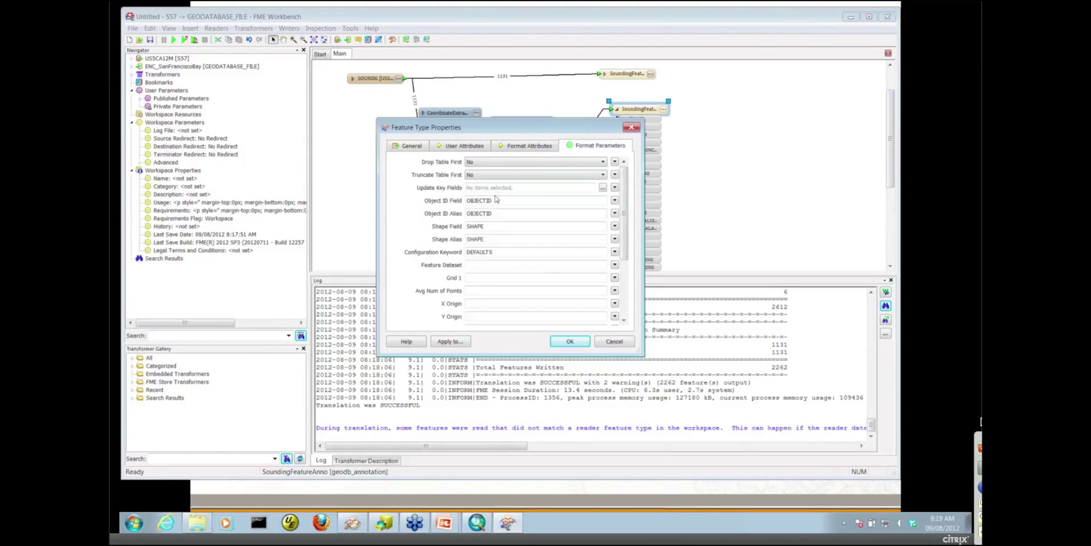
click(495, 174)
click(494, 183)
click(612, 342)
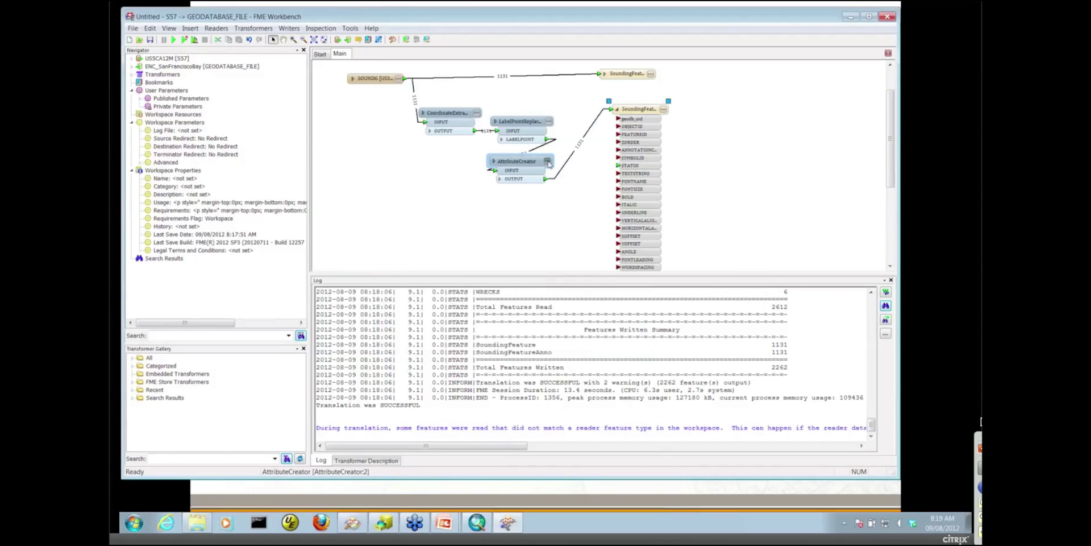
click(549, 164)
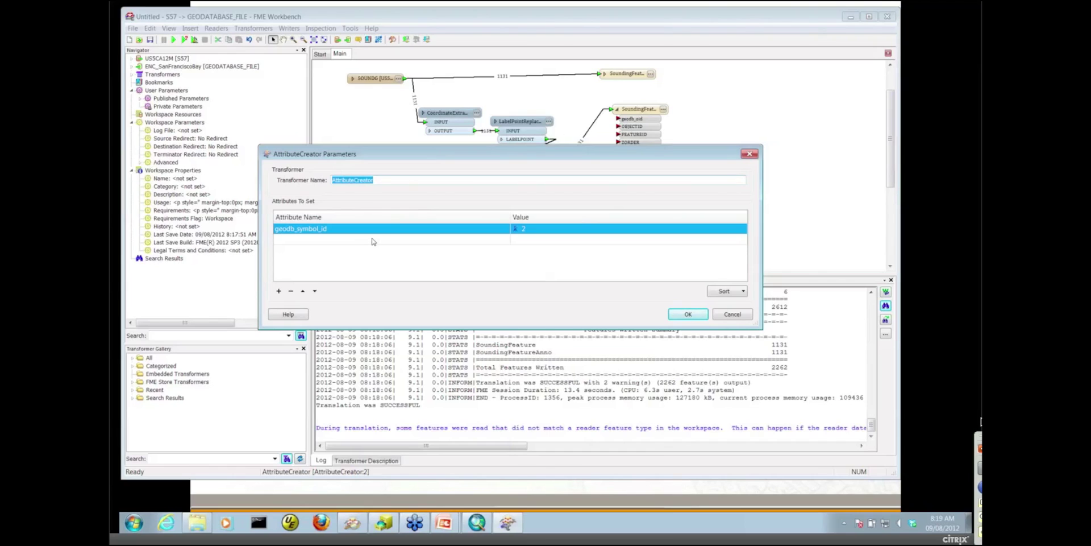
click(720, 316)
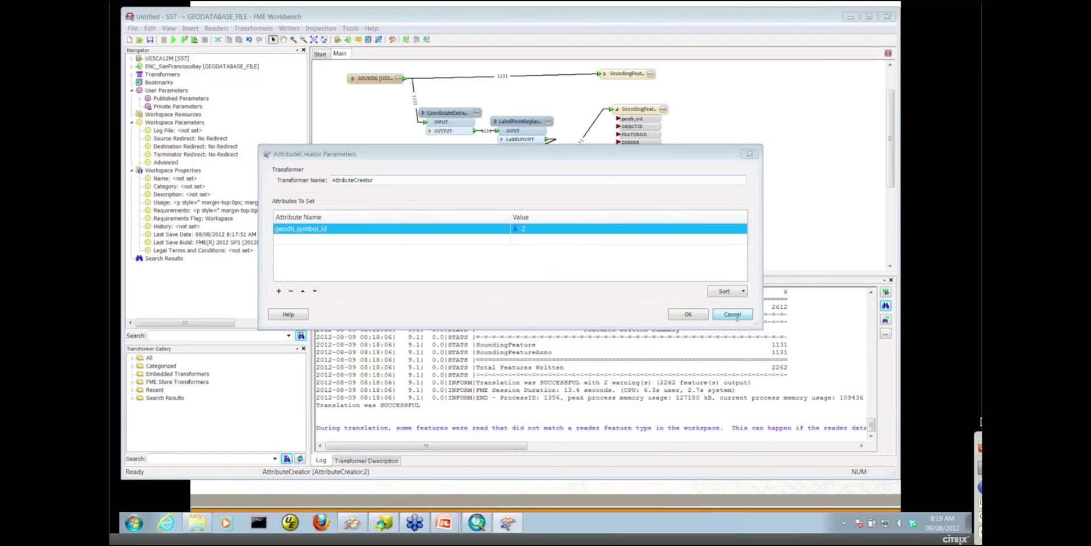